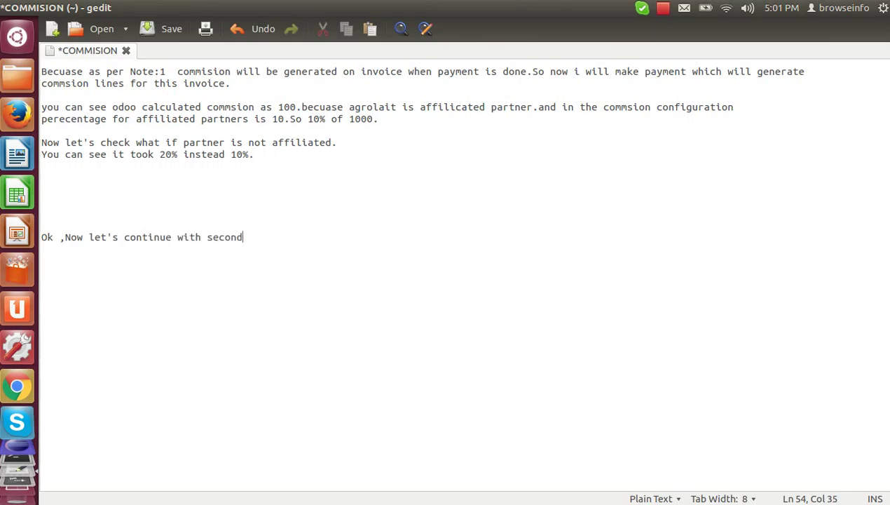
Finish the line "Ok ,Now let's continue with second part of the module." and start the sentence "Now we will check how we can create commision for".
{"action": "type", "text": "second part of the module."}
{"action": "key", "text": "Return"}
{"action": "type", "text": "Now we will check how"}
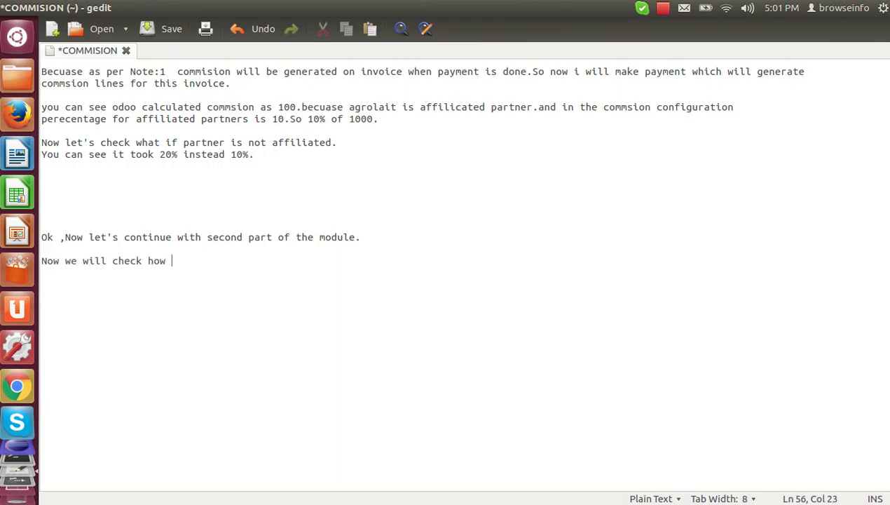
{"action": "type", "text": " we can "}
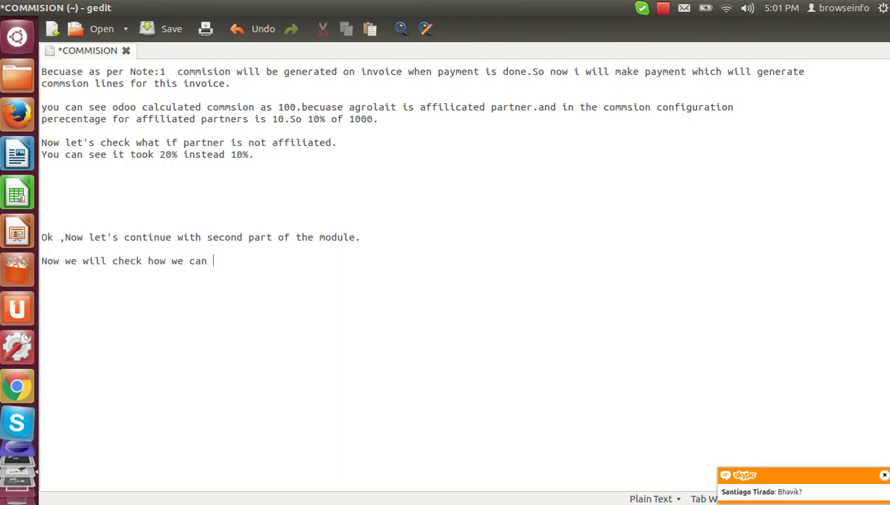
{"action": "type", "text": "craeta"}
{"action": "key", "text": "BackSpace"}
{"action": "key", "text": "BackSpace"}
{"action": "key", "text": "BackSpace"}
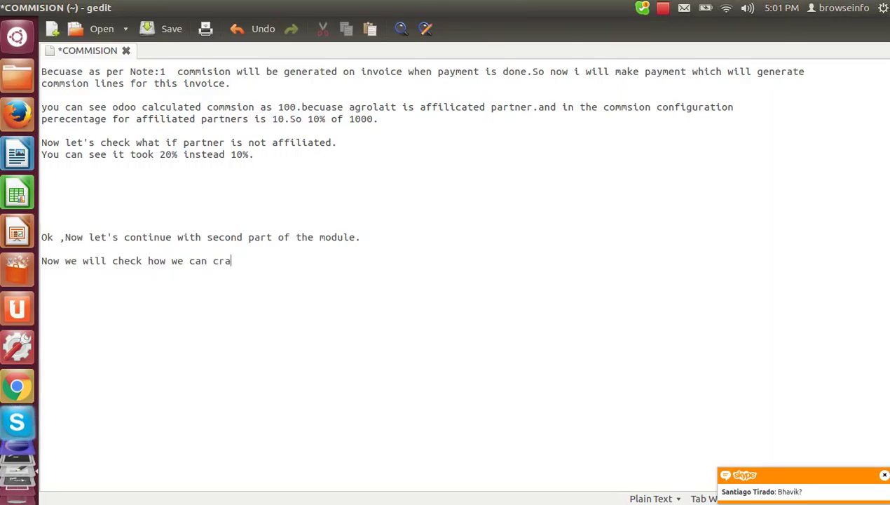
{"action": "type", "text": "ate commision for "}
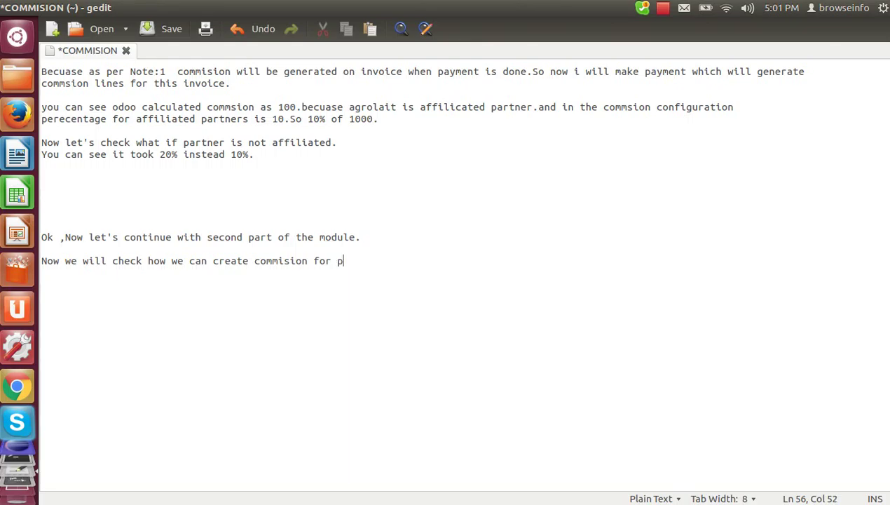
End the sentence with "sales of preticular product." and save the COMMISION notes file.
{"action": "type", "text": "perti"}
{"action": "key", "text": "BackSpace"}
{"action": "key", "text": "BackSpace"}
{"action": "key", "text": "BackSpace"}
{"action": "key", "text": "BackSpace"}
{"action": "key", "text": "BackSpace"}
{"action": "type", "text": "sales od"}
{"action": "key", "text": "BackSpace"}
{"action": "key", "text": "BackSpace"}
{"action": "type", "text": "f preticular product."}
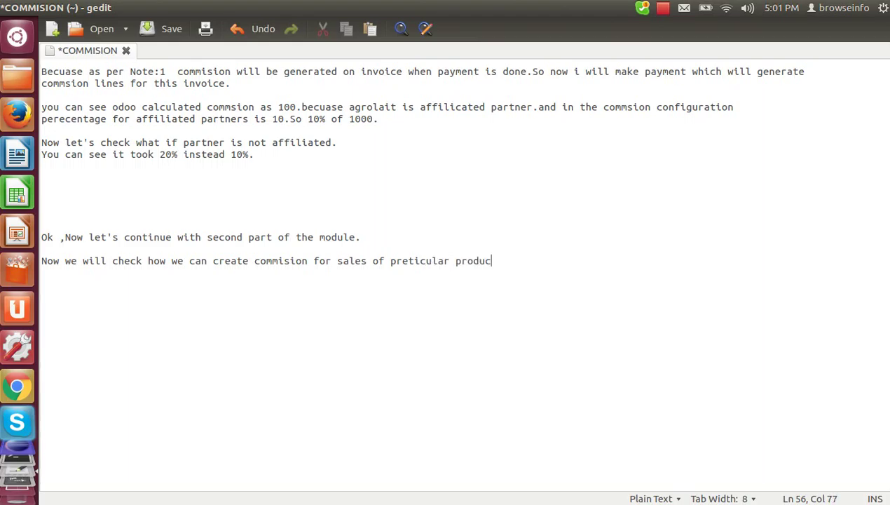
{"action": "key", "text": "ctrl+s"}
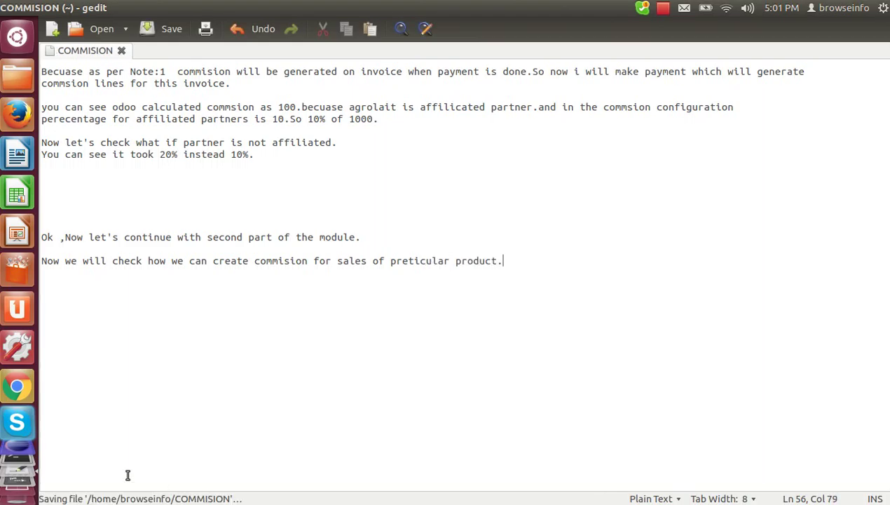
Switch to Odoo in Firefox and start a new commission exception on the sales commission record for Sale person 2 and Sale person 4.
{"action": "left_click", "coordinate": [17, 112]}
{"action": "left_click", "coordinate": [78, 217]}
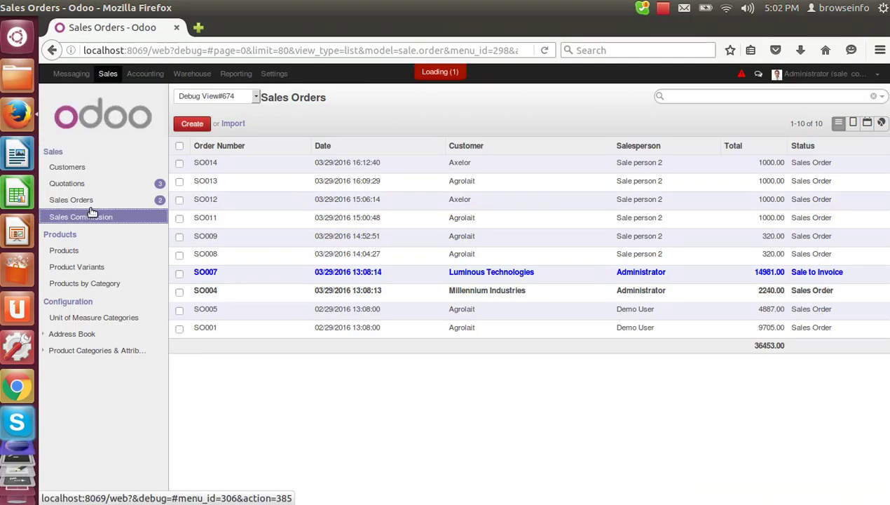
{"action": "left_click", "coordinate": [360, 185]}
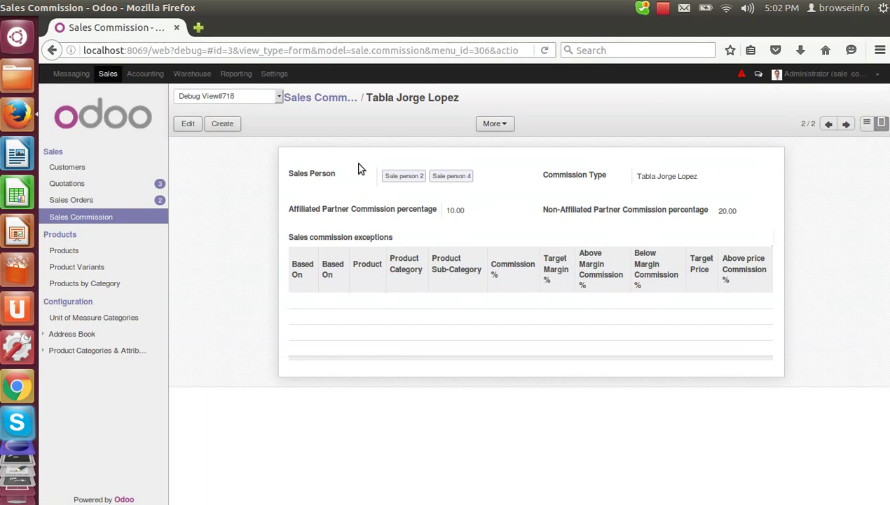
{"action": "left_click", "coordinate": [196, 126]}
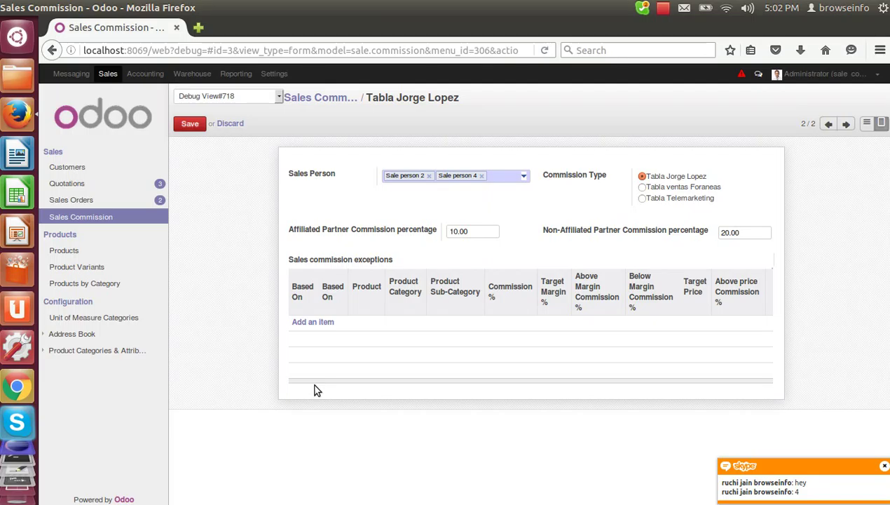
{"action": "left_click", "coordinate": [327, 326]}
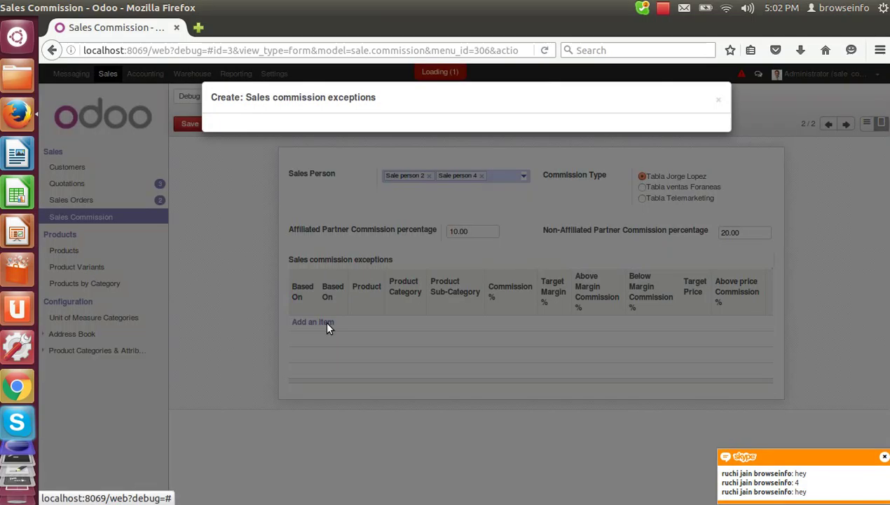
{"action": "left_click", "coordinate": [684, 8]}
{"action": "key", "text": "Escape"}
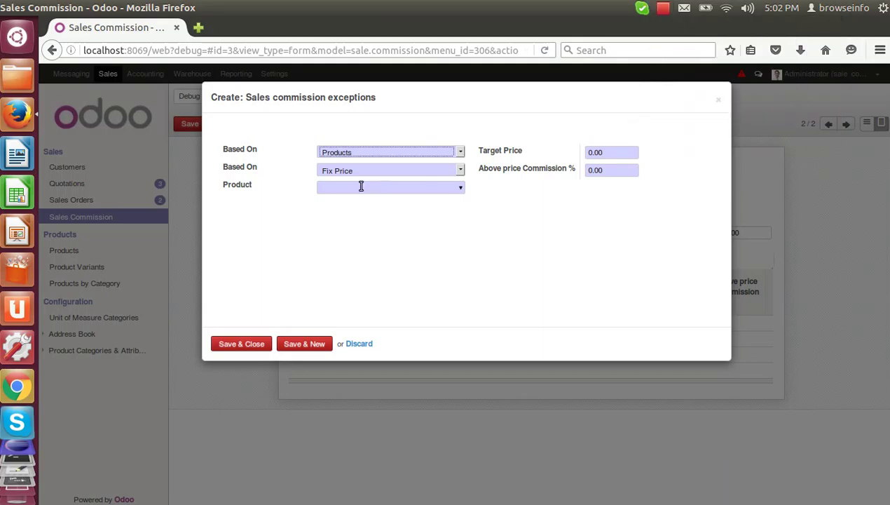
Base the commission exception on Products with the Fix Price method.
{"action": "left_click", "coordinate": [435, 151]}
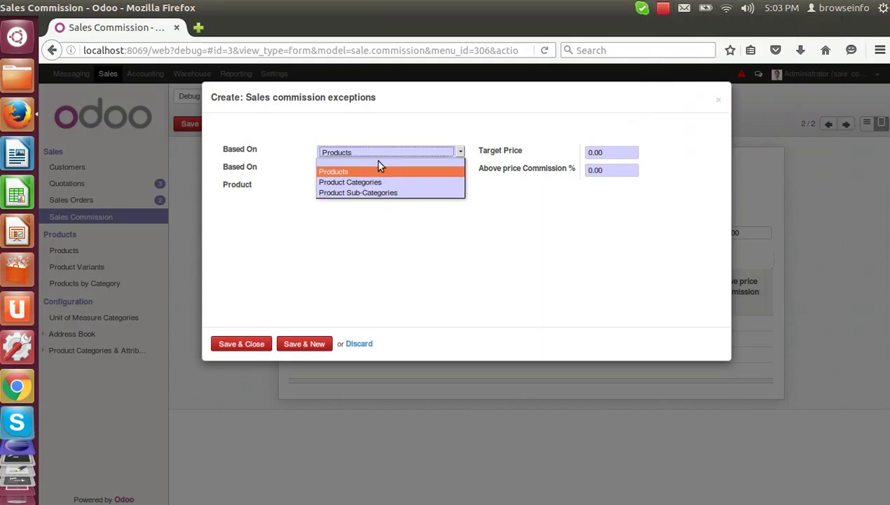
{"action": "key", "text": "Tab"}
{"action": "key", "text": "alt+Down"}
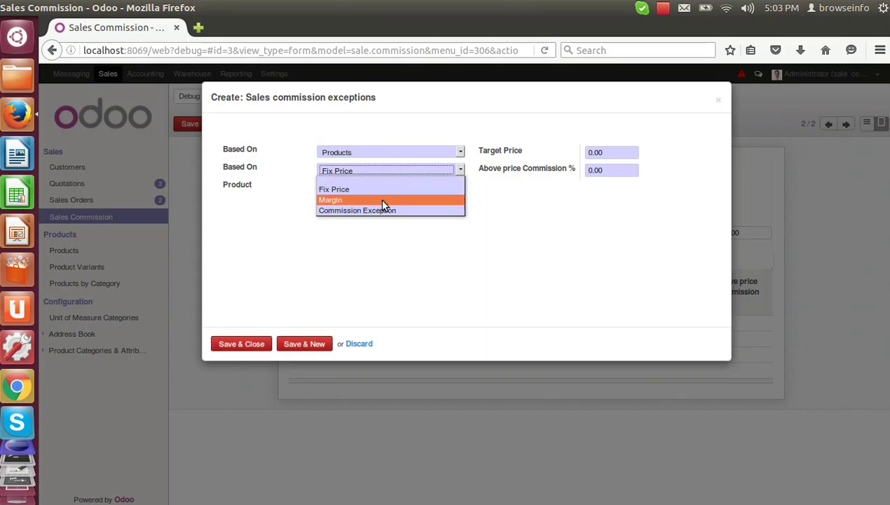
{"action": "left_click", "coordinate": [390, 190]}
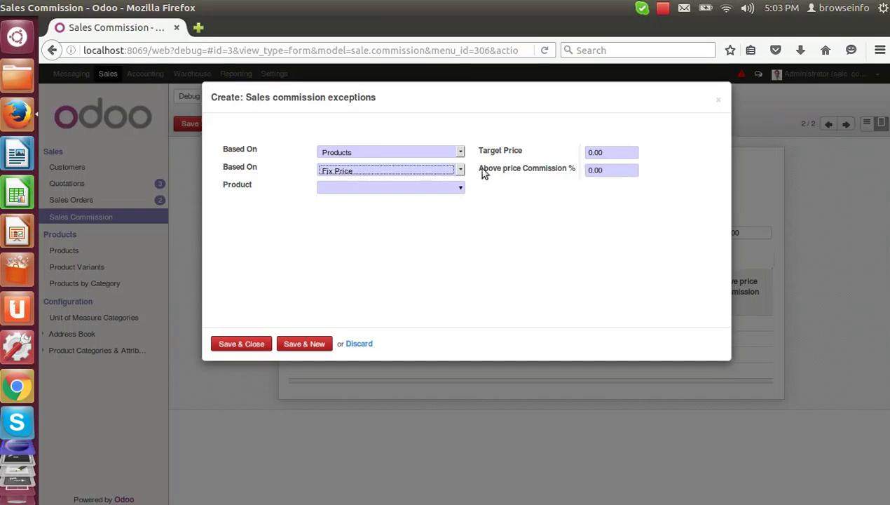
Set the exception's target price to 1000.00, above price commission to 10.00 % and product to [A1232] iPad Mini.
{"action": "left_click", "coordinate": [589, 154]}
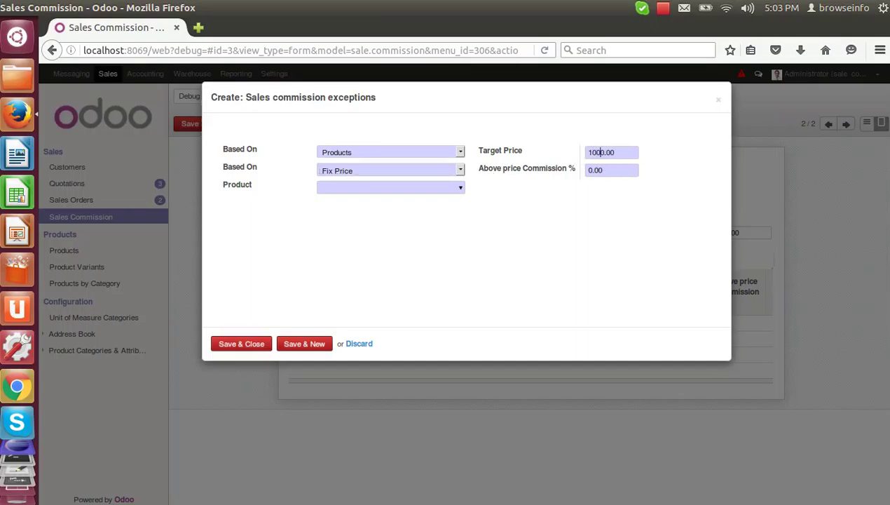
{"action": "left_click", "coordinate": [584, 170]}
{"action": "type", "text": "1"}
{"action": "left_click", "coordinate": [459, 189]}
{"action": "left_click", "coordinate": [423, 223]}
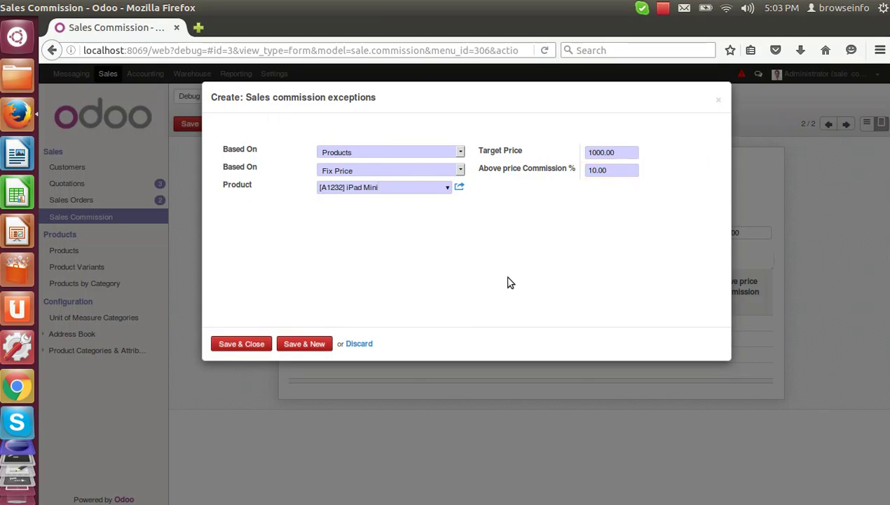
Switch to the COMMISION notes in gedit and add a line reading "You can see i have created a commsion type for a product".
{"action": "left_click", "coordinate": [17, 477]}
{"action": "key", "text": "Return"}
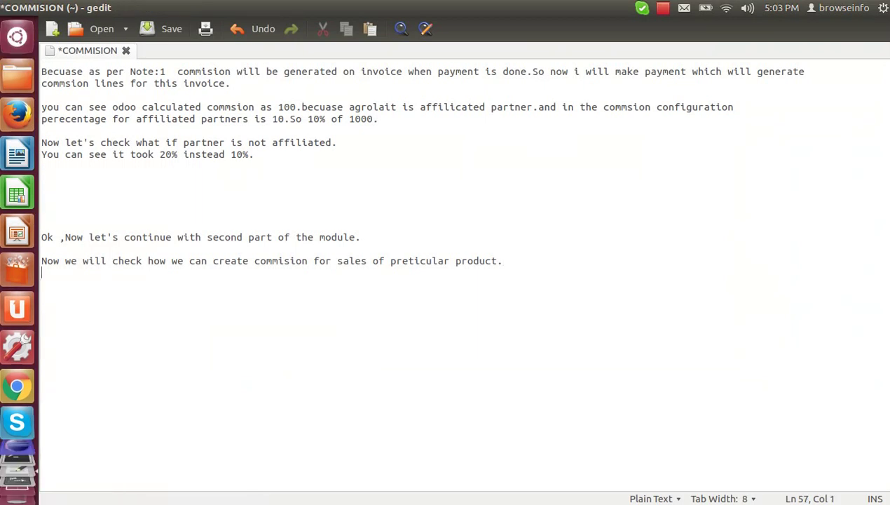
{"action": "type", "text": "You can see i have "}
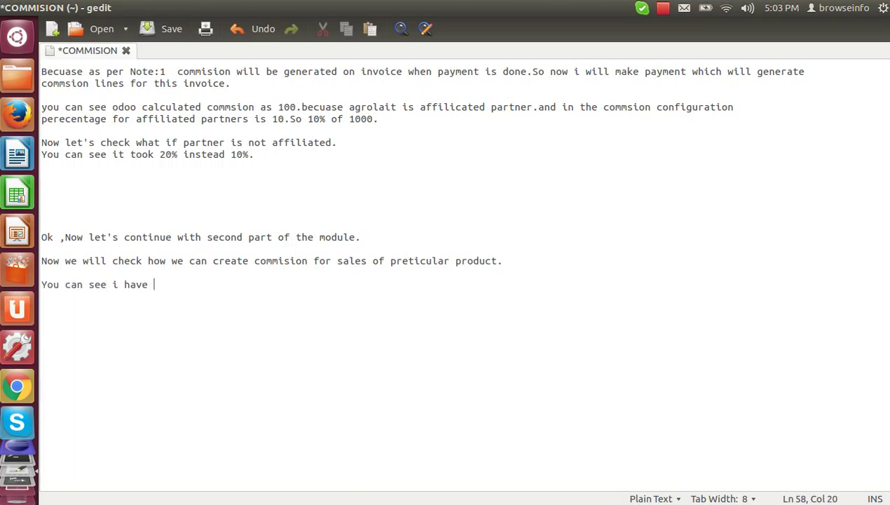
{"action": "type", "text": "created a commsion type"}
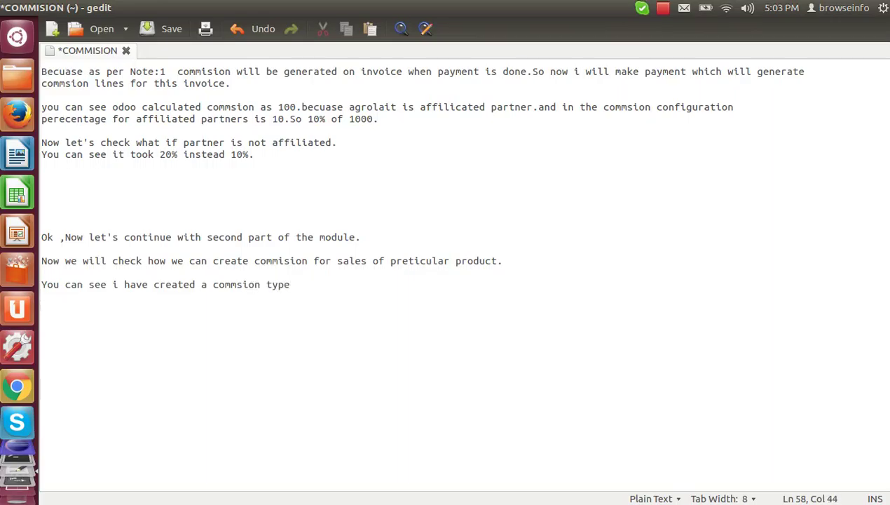
{"action": "type", "text": " for a prouct"}
{"action": "type", "text": "duc"}
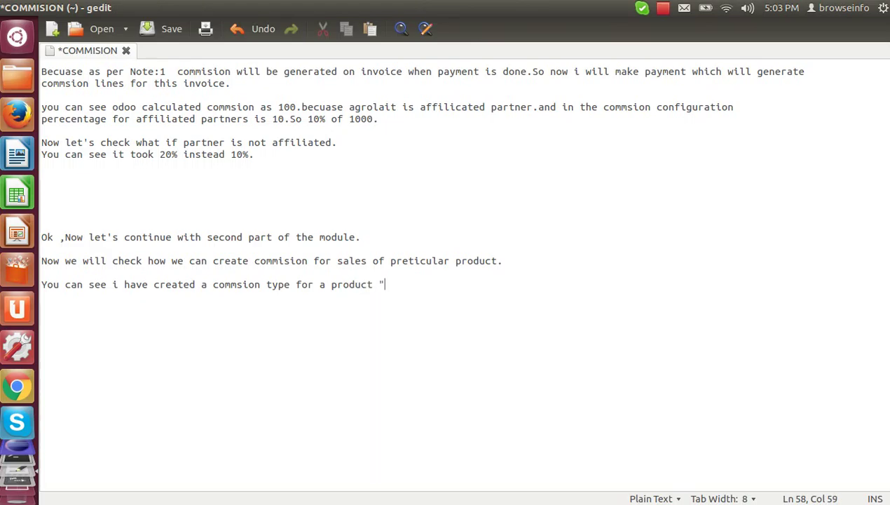
Copy the product name [A1232] iPad Mini from the Odoo exception and paste it in quotation marks at the end of the gedit note line.
{"action": "key", "text": "alt+Tab"}
{"action": "left_click_drag", "start_coordinate": [391, 189], "coordinate": [308, 191]}
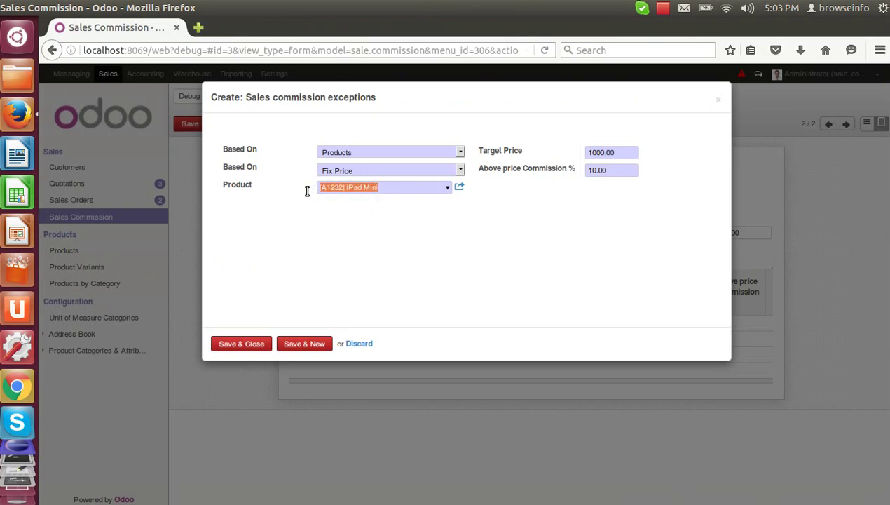
{"action": "key", "text": "ctrl+c"}
{"action": "key", "text": "alt+Tab"}
{"action": "key", "text": "ctrl+v"}
{"action": "type", "text": "\""}
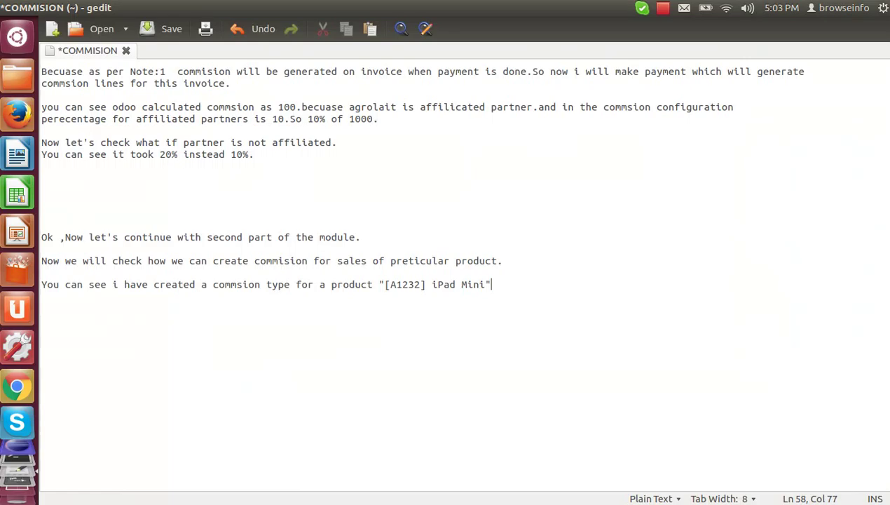
Add the line "Target price is 1000.so if sales price in sale orde of this product is > 1000 than" to the notes.
{"action": "key", "text": "Return"}
{"action": "key", "text": "alt+Tab"}
{"action": "key", "text": "alt+Tab"}
{"action": "type", "text": "Target prce"}
{"action": "type", "text": "ce is"}
{"action": "key", "text": "alt+Tab"}
{"action": "key", "text": "alt+Tab"}
{"action": "type", "text": "1000.so if "}
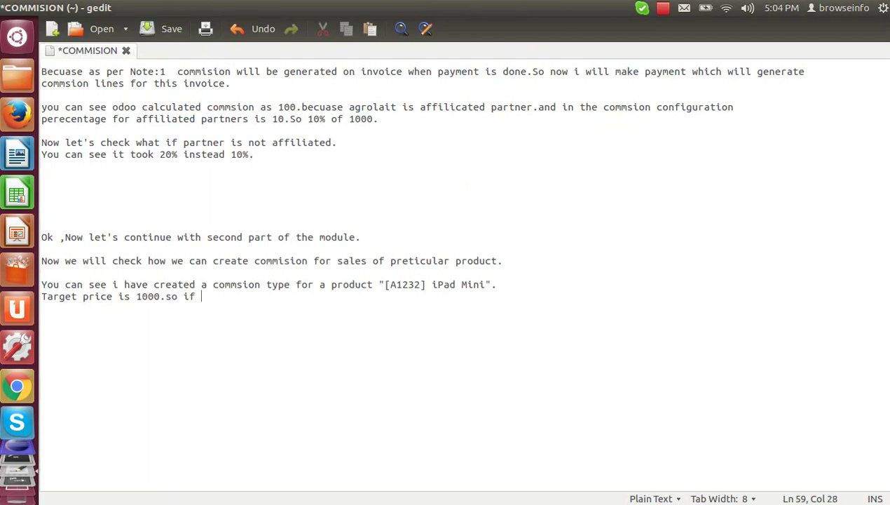
{"action": "type", "text": "sales price in sale orde of this "}
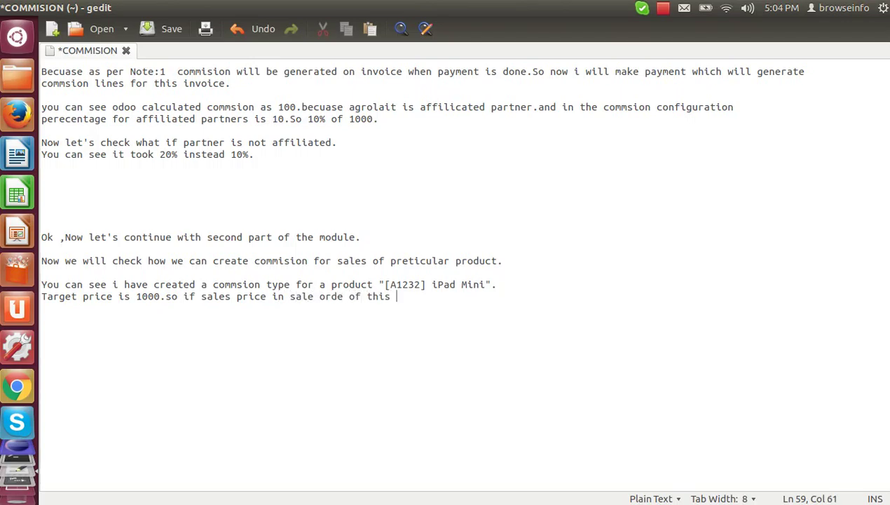
{"action": "type", "text": "prdduct is "}
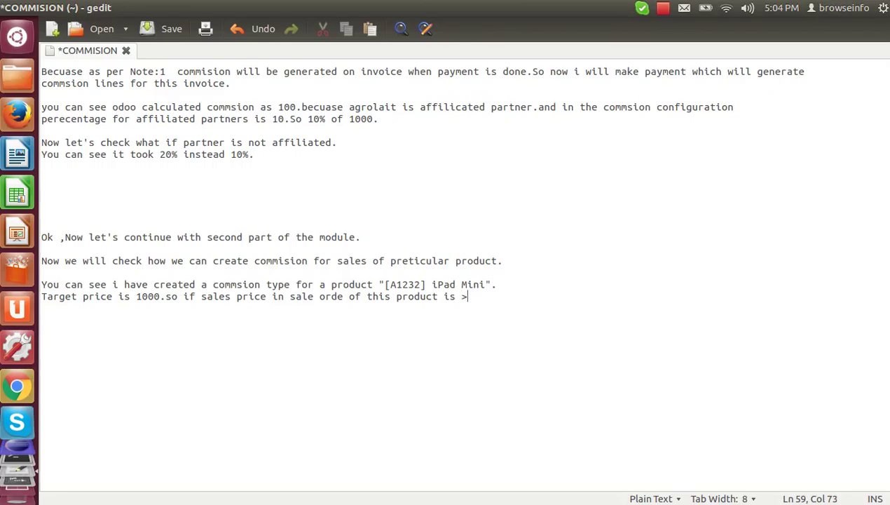
{"action": "type", "text": "> 1000 than"}
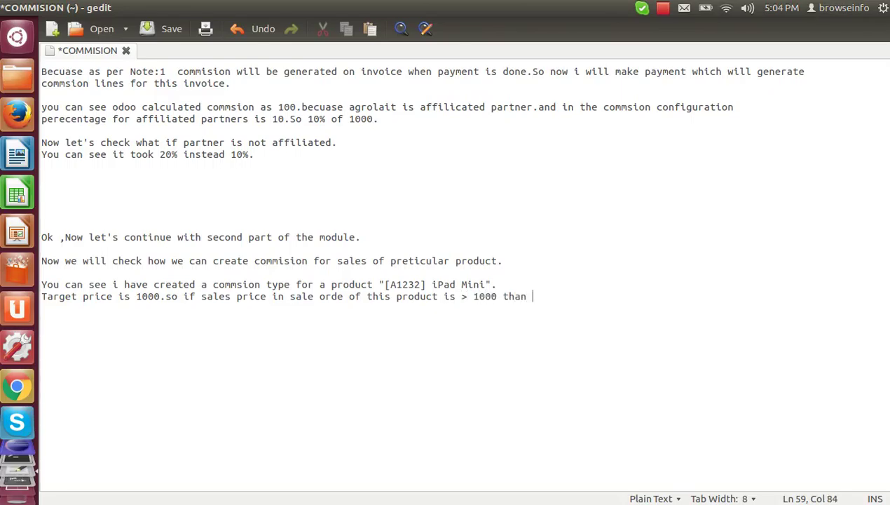
Copy the above price commission value 10.00 from Odoo into the gedit note line, followed by parentheses.
{"action": "key", "text": "alt+Tab"}
{"action": "left_click_drag", "start_coordinate": [477, 168], "coordinate": [573, 172]}
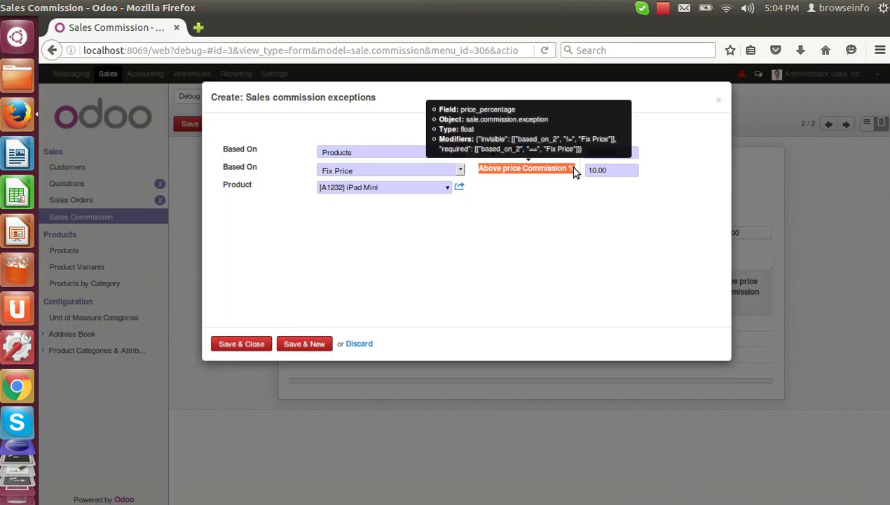
{"action": "left_click_drag", "start_coordinate": [630, 171], "coordinate": [589, 168]}
{"action": "key", "text": "alt+Tab"}
{"action": "key", "text": "ctrl+v"}
{"action": "type", "text": "("}
Copy the field label "Above price Commission %" from Odoo and paste it inside the parentheses in the gedit notes.
{"action": "key", "text": "alt+Tab"}
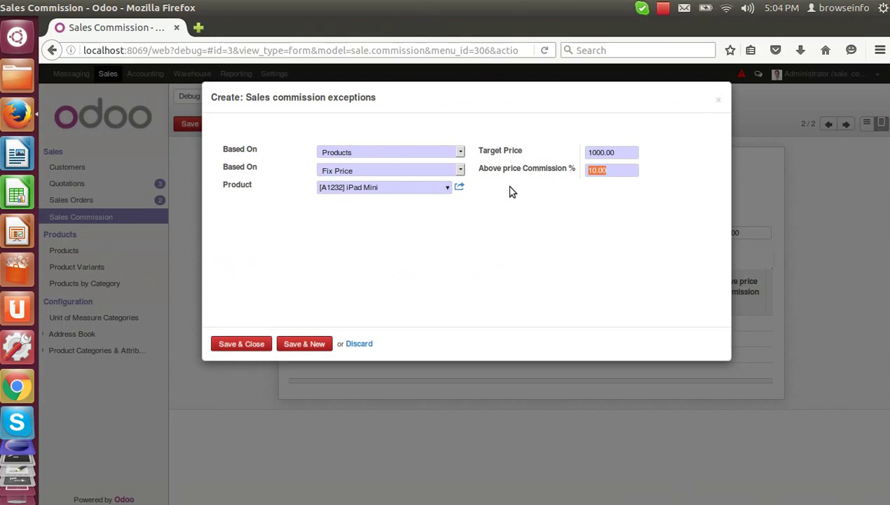
{"action": "left_click_drag", "start_coordinate": [481, 173], "coordinate": [573, 172]}
{"action": "left_click_drag", "start_coordinate": [479, 168], "coordinate": [572, 172]}
{"action": "key", "text": "alt+Tab"}
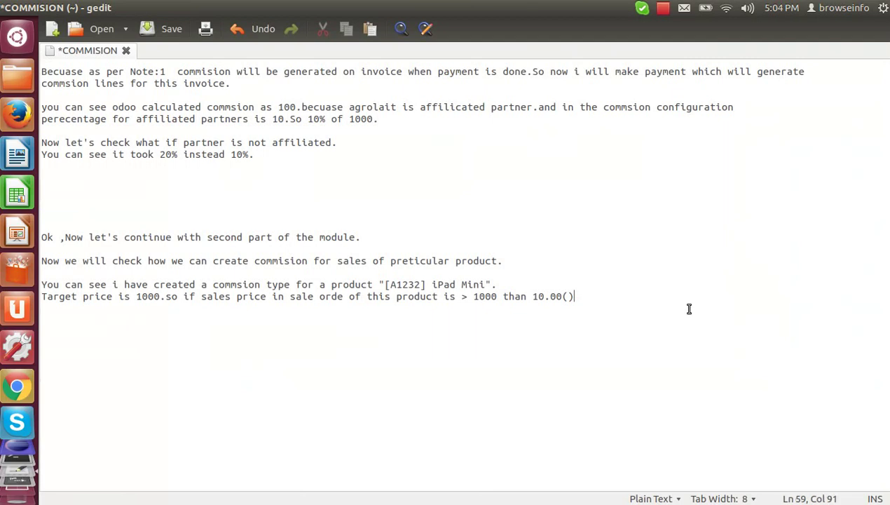
{"action": "key", "text": "ctrl+v"}
{"action": "key", "text": "End"}
Add the lines "will be the percentage of the commision." and "let's check this." to the notes and save the file.
{"action": "key", "text": "Return"}
{"action": "key", "text": "BackSpace"}
{"action": "type", "text": "will be the perce"}
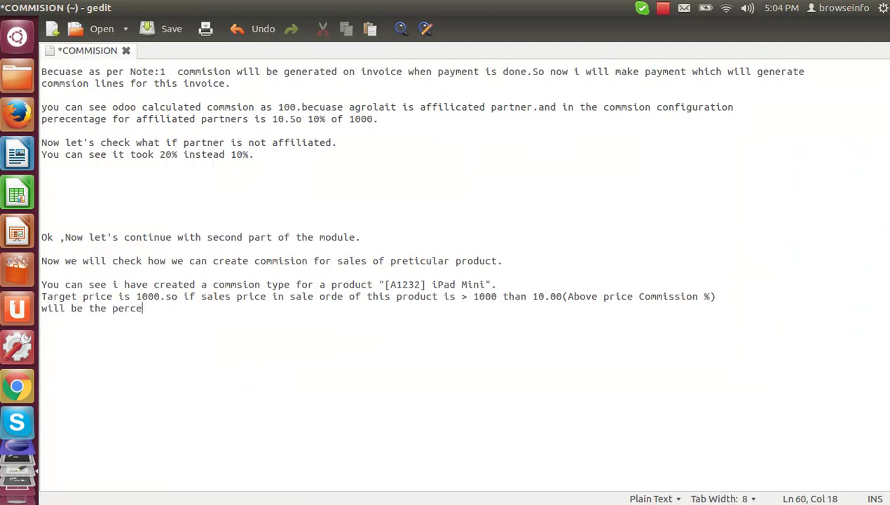
{"action": "type", "text": "ntage of the commisi"}
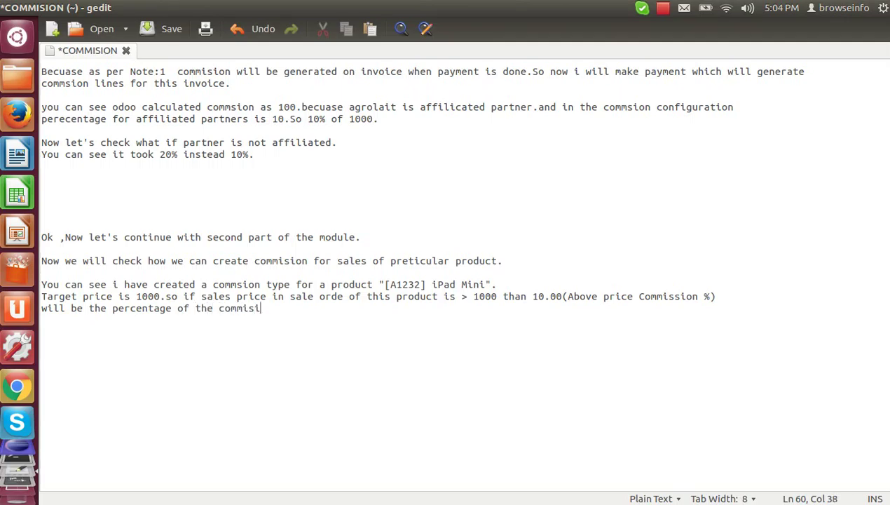
{"action": "type", "text": "on."}
{"action": "key", "text": "Return"}
{"action": "key", "text": "ctrl+s"}
{"action": "type", "text": "let's check this."}
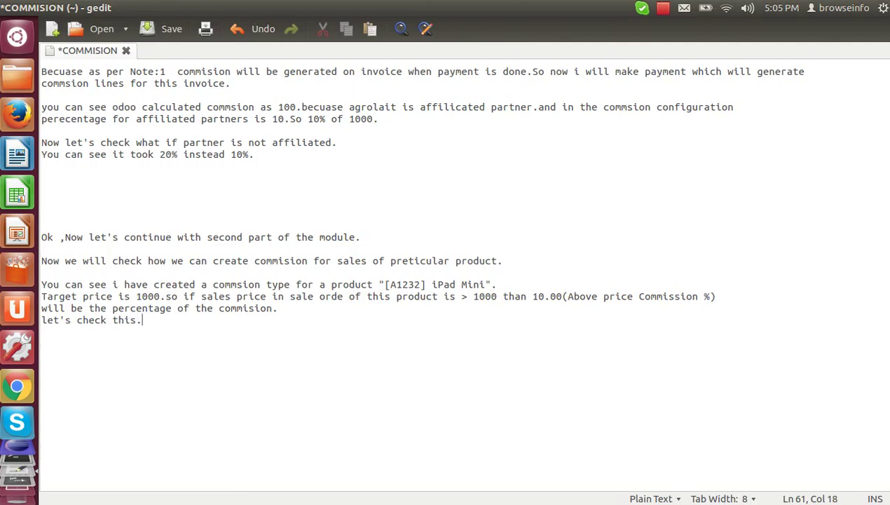
{"action": "key", "text": "ctrl+s"}
Switch to Odoo in Firefox, save and close the iPad Mini commission exception, and save the sales commission record.
{"action": "key", "text": "alt+Tab"}
{"action": "left_click", "coordinate": [406, 201]}
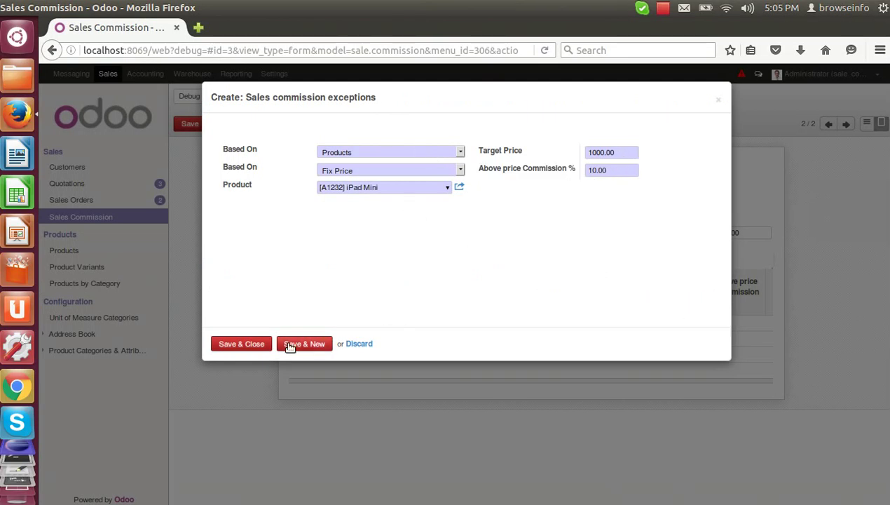
{"action": "left_click", "coordinate": [256, 346]}
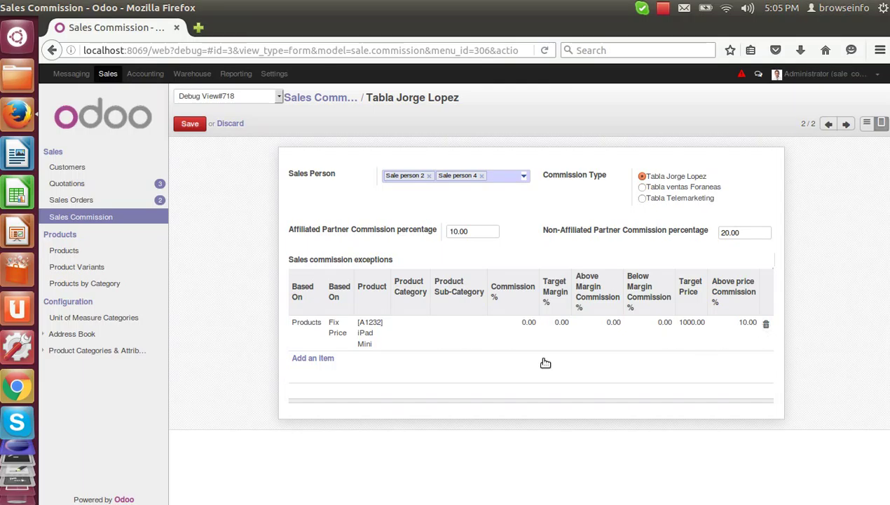
{"action": "left_click", "coordinate": [190, 124]}
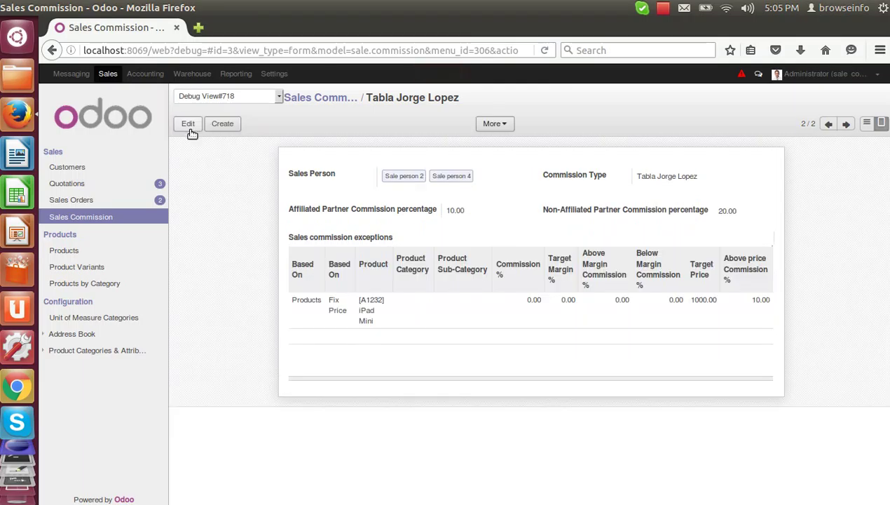
Open Sales in a second browser tab and create a new sales order for the customer Agrolait.
{"action": "middle_click", "coordinate": [108, 73]}
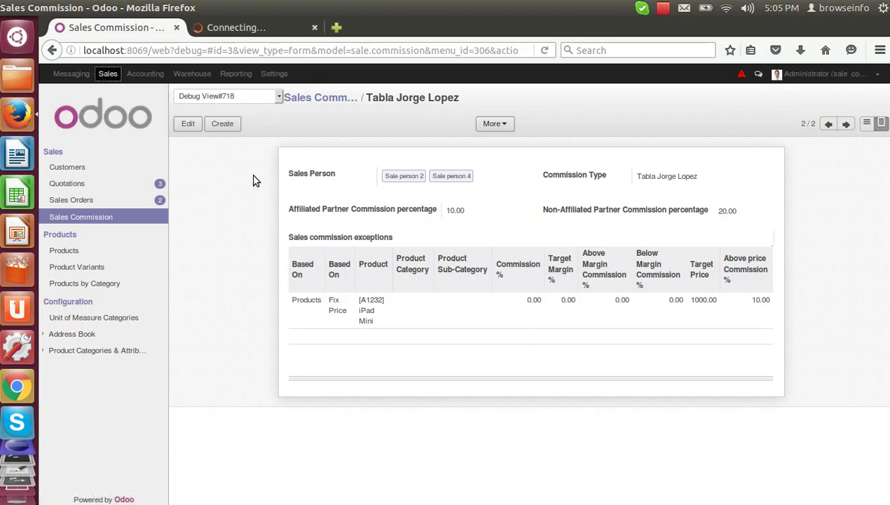
{"action": "left_click", "coordinate": [257, 25]}
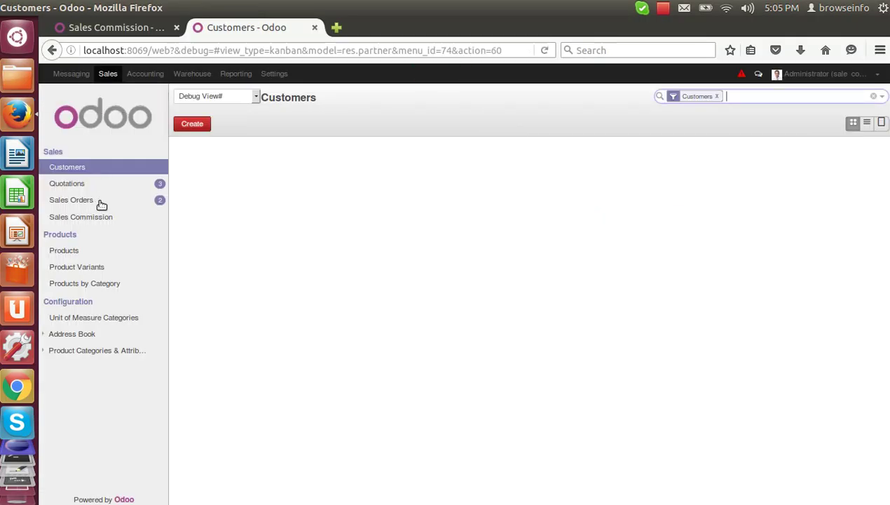
{"action": "left_click", "coordinate": [101, 203]}
{"action": "left_click", "coordinate": [190, 124]}
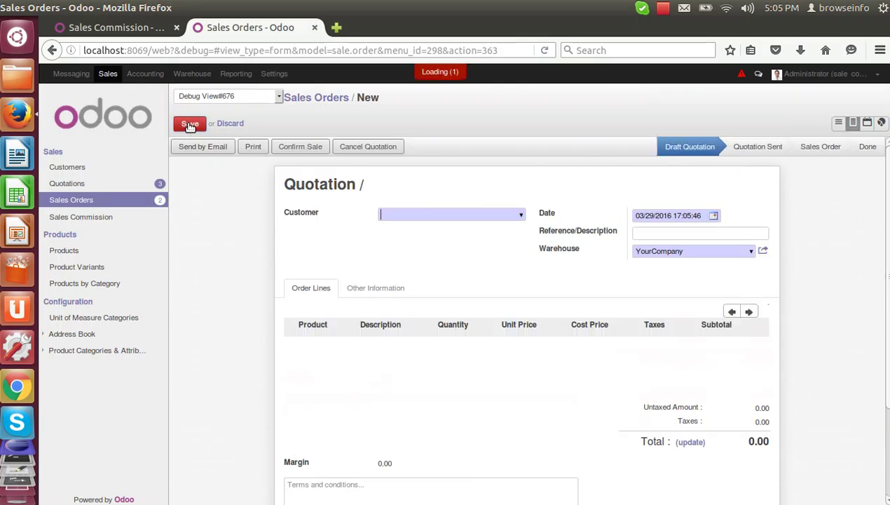
{"action": "left_click", "coordinate": [519, 218]}
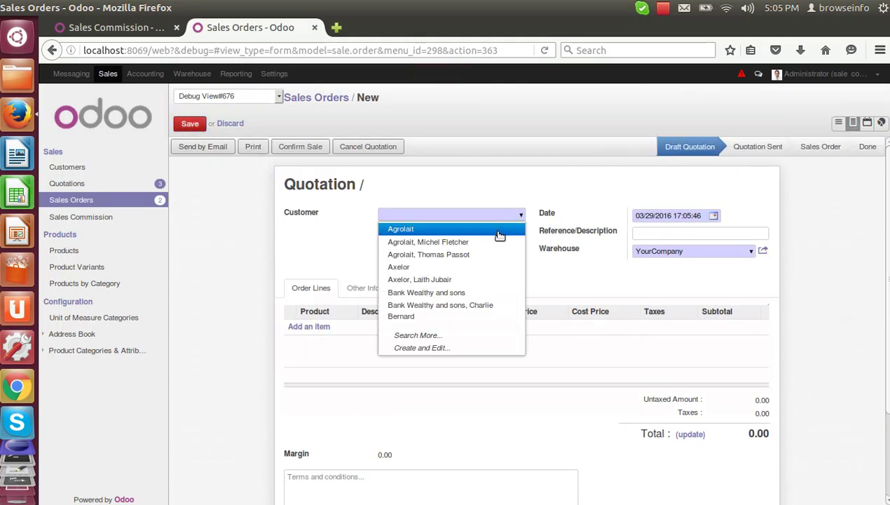
{"action": "left_click", "coordinate": [495, 228]}
Add an order line for product [A1232] iPad Mini with a unit price of 1001.00.
{"action": "left_click", "coordinate": [327, 299]}
{"action": "left_click", "coordinate": [125, 27]}
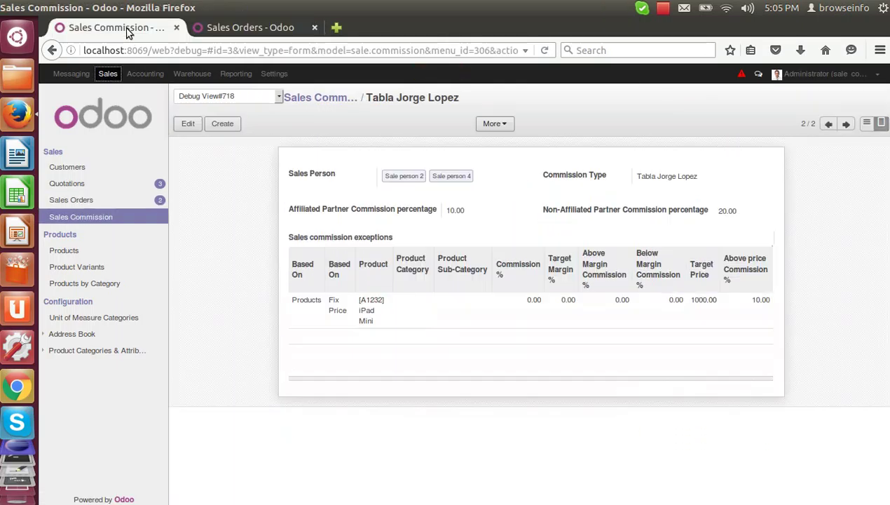
{"action": "left_click", "coordinate": [257, 29]}
{"action": "left_click", "coordinate": [324, 301]}
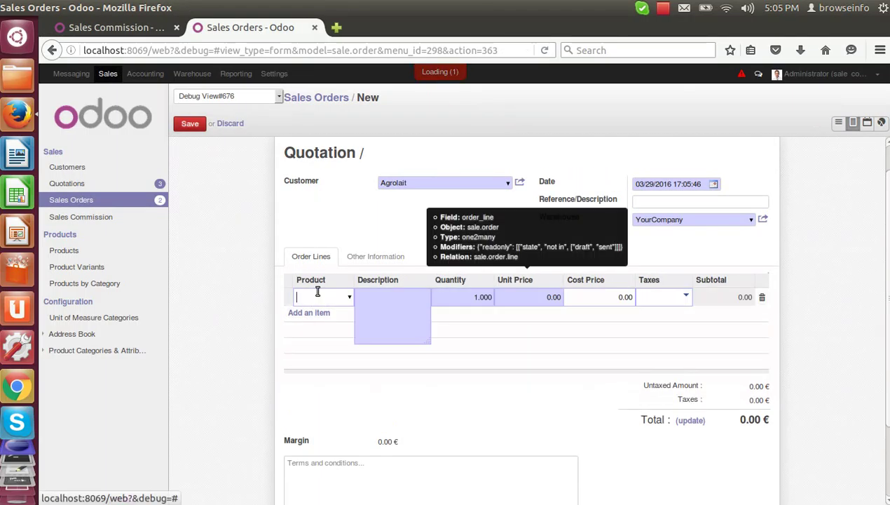
{"action": "type", "text": "a1232"}
{"action": "left_click", "coordinate": [338, 314]}
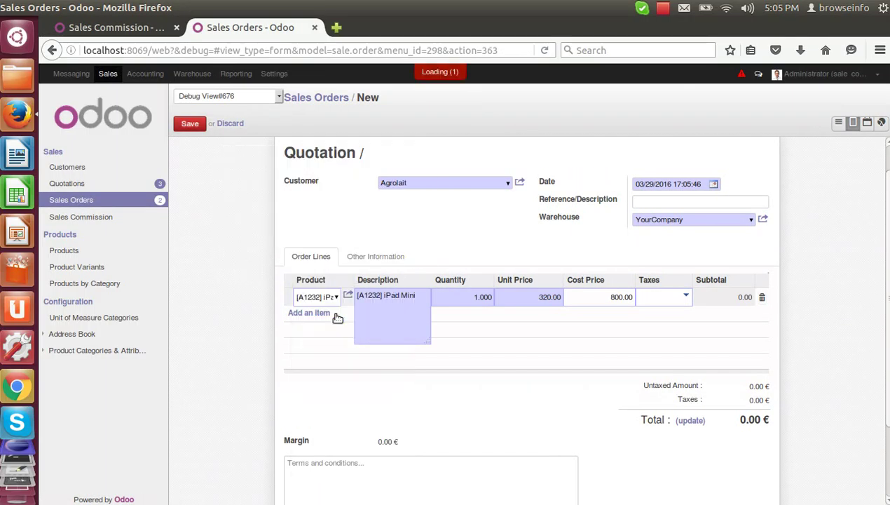
{"action": "left_click", "coordinate": [533, 300]}
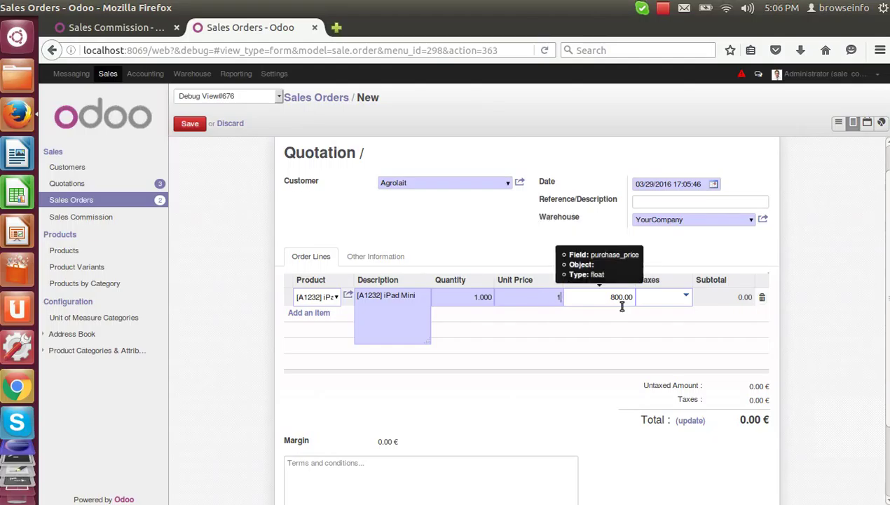
Save the iPad Mini quotation and confirm the sale.
{"action": "left_click", "coordinate": [190, 125]}
{"action": "left_click", "coordinate": [390, 252]}
{"action": "left_click", "coordinate": [309, 252]}
{"action": "left_click", "coordinate": [293, 149]}
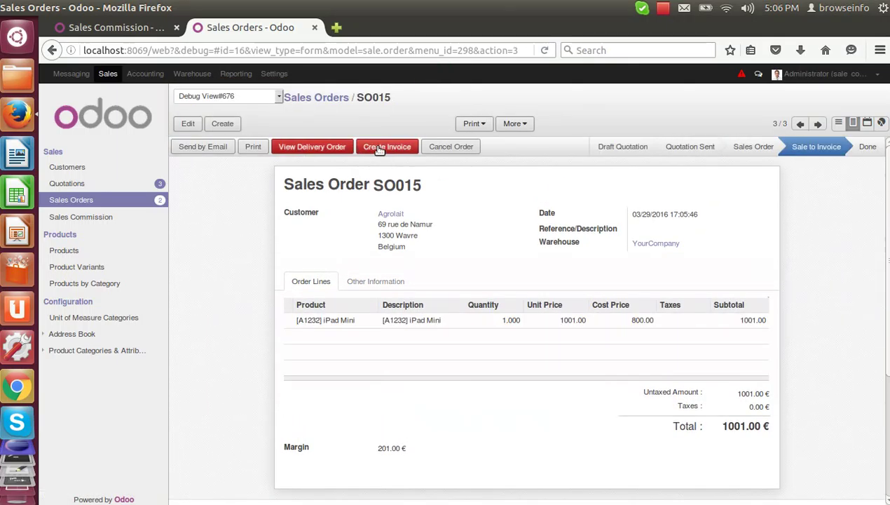
Create a draft invoice from the confirmed sales order and show its Sales Commission lines.
{"action": "left_click", "coordinate": [361, 147]}
{"action": "left_click", "coordinate": [287, 200]}
{"action": "left_click", "coordinate": [383, 292]}
{"action": "left_click", "coordinate": [497, 292]}
{"action": "left_click", "coordinate": [445, 293]}
{"action": "left_click", "coordinate": [389, 293]}
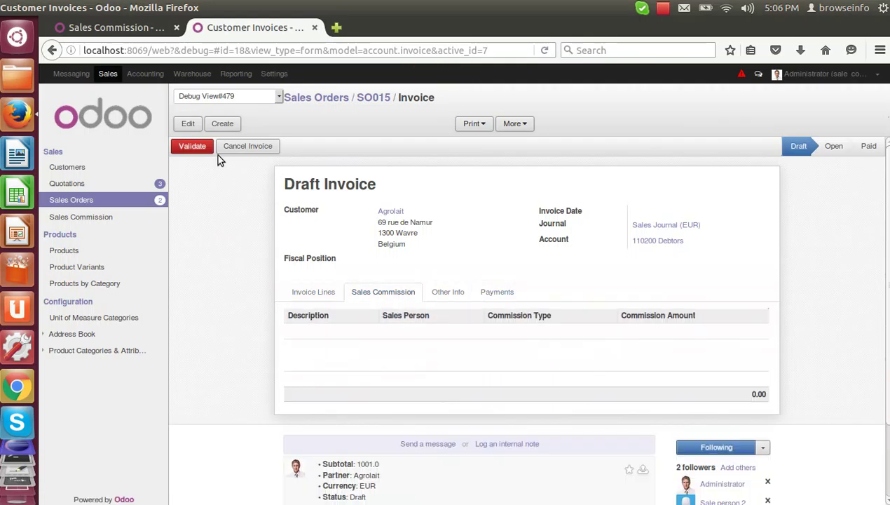
Validate the invoice and register its full payment with the Cash (EUR) payment method.
{"action": "left_click", "coordinate": [197, 147]}
{"action": "left_click", "coordinate": [312, 146]}
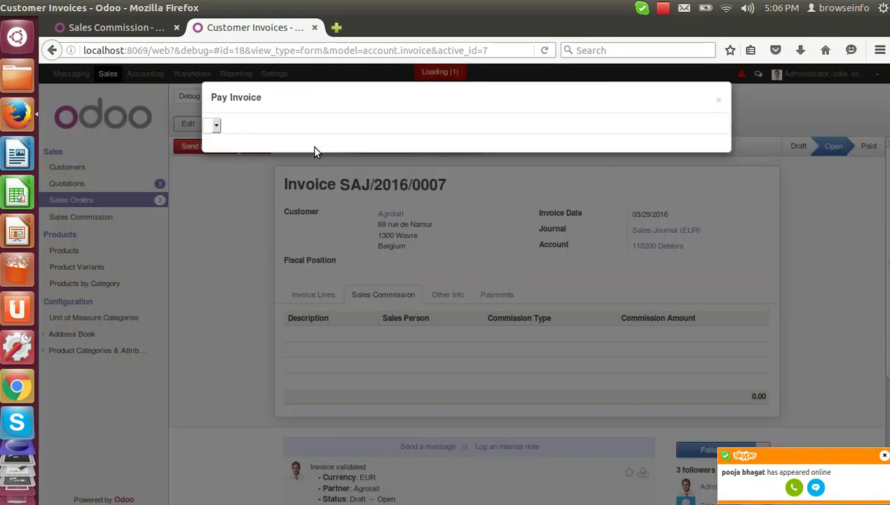
{"action": "left_click", "coordinate": [422, 187]}
{"action": "left_click", "coordinate": [362, 209]}
{"action": "left_click", "coordinate": [269, 295]}
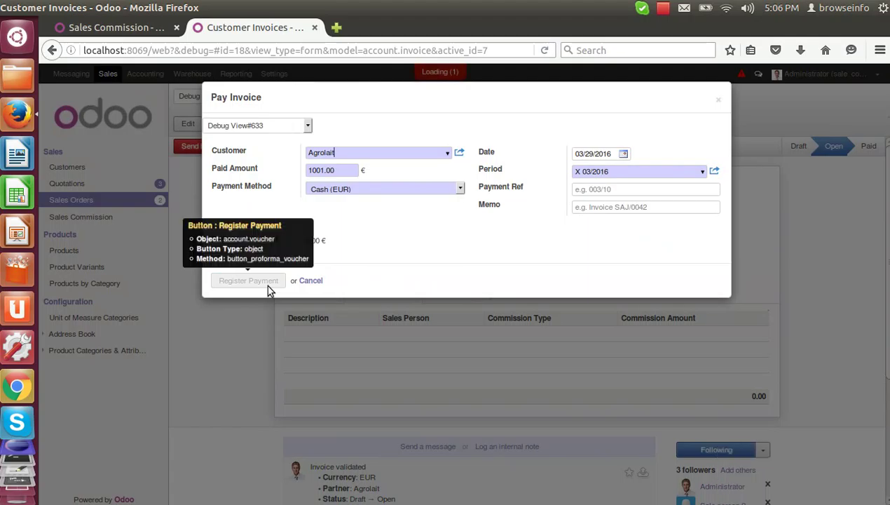
Examine the description and commission amount of the commission line on the paid invoice.
{"action": "left_click_drag", "start_coordinate": [287, 335], "coordinate": [502, 337]}
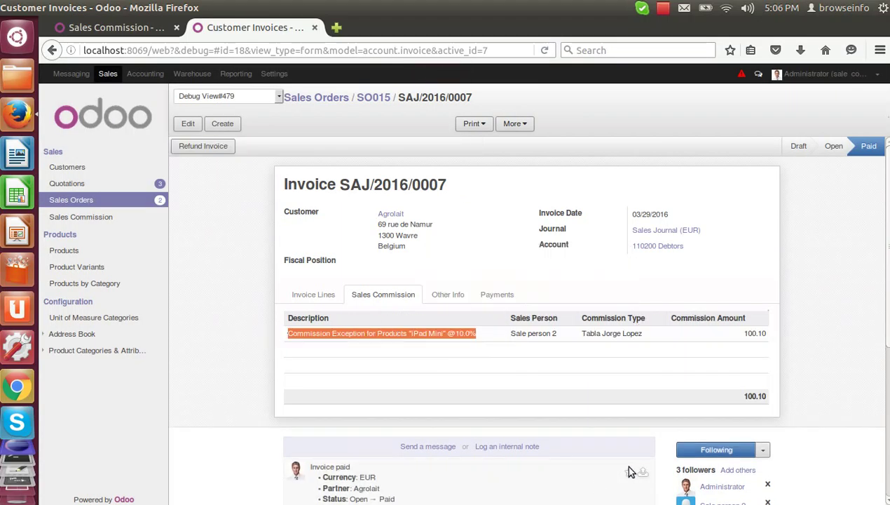
{"action": "left_click_drag", "start_coordinate": [741, 334], "coordinate": [773, 333]}
{"action": "left_click", "coordinate": [806, 332]}
{"action": "left_click", "coordinate": [823, 316]}
Switch to gedit, add the line "You can see it calcualted commssion rate as 10%." to the notes, and save the file.
{"action": "key", "text": "alt+Tab"}
{"action": "key", "text": "Return"}
{"action": "type", "text": "You"}
{"action": "key", "text": "BackSpace"}
{"action": "key", "text": "BackSpace"}
{"action": "key", "text": "BackSpace"}
{"action": "type", "text": "ou can "}
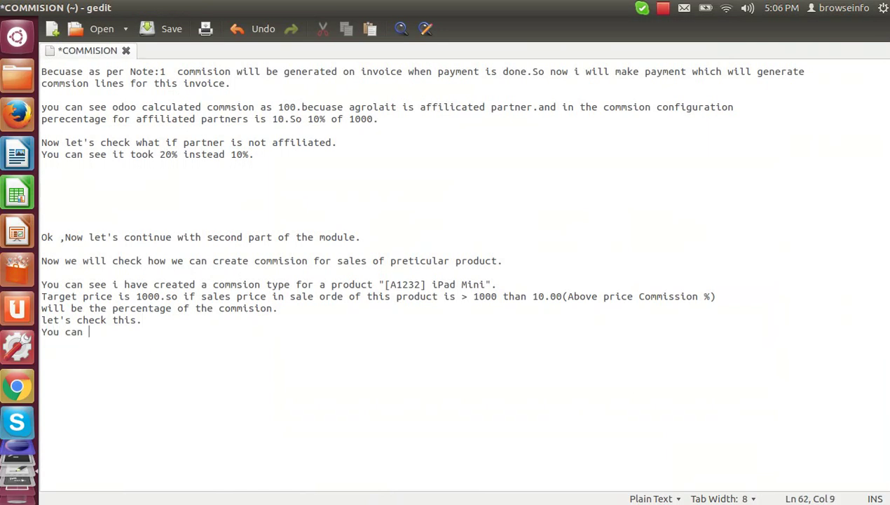
{"action": "type", "text": "see it calcualted commsion"}
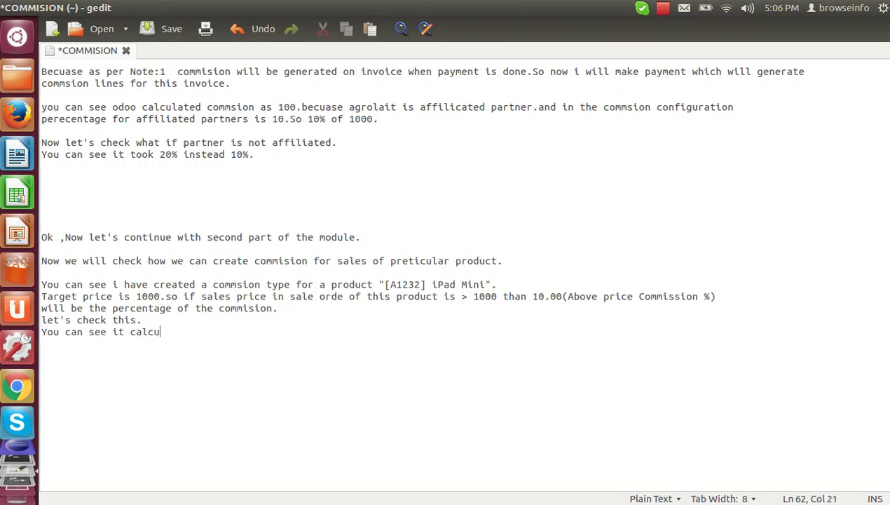
{"action": "key", "text": "BackSpace"}
{"action": "key", "text": "BackSpace"}
{"action": "key", "text": "BackSpace"}
{"action": "type", "text": "sion rate a."}
{"action": "key", "text": "ctrl+s"}
Switch to Odoo in Firefox, edit the sales commission record, and start a new product commission exception based on Margin.
{"action": "key", "text": "alt+Tab"}
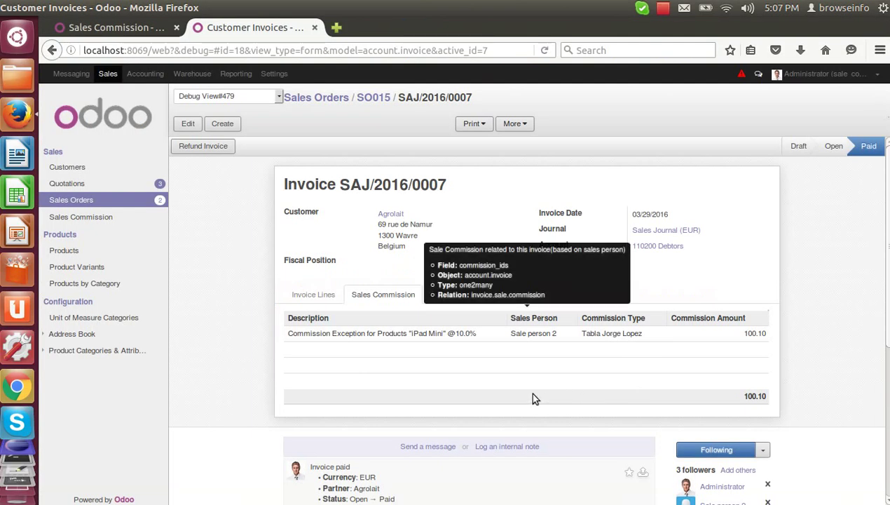
{"action": "left_click", "coordinate": [151, 28]}
{"action": "left_click", "coordinate": [188, 123]}
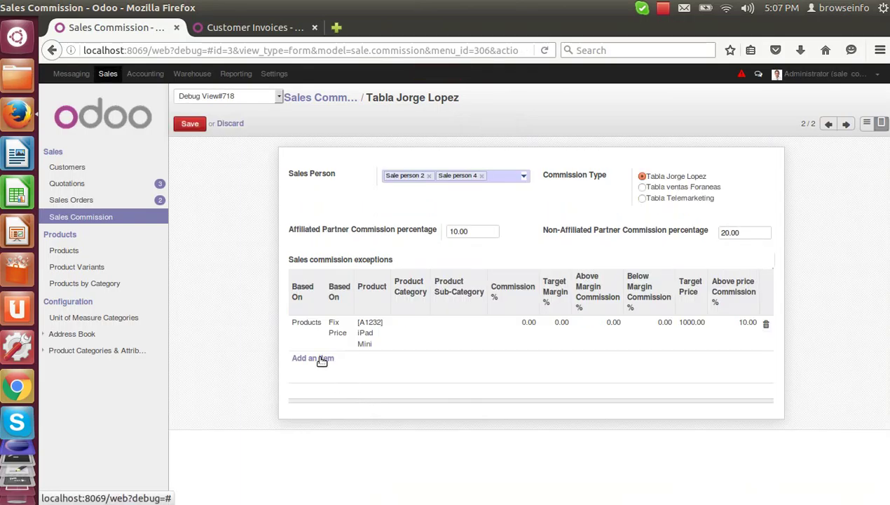
{"action": "left_click", "coordinate": [320, 359]}
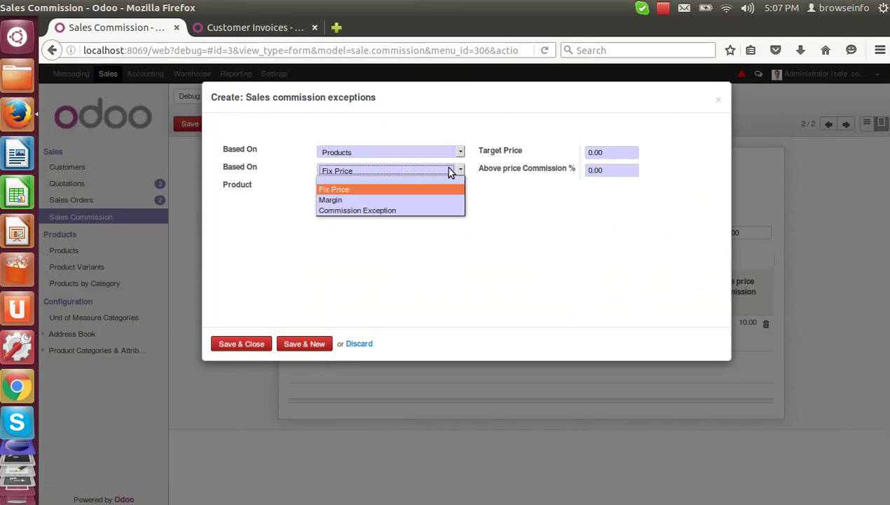
{"action": "left_click", "coordinate": [403, 210]}
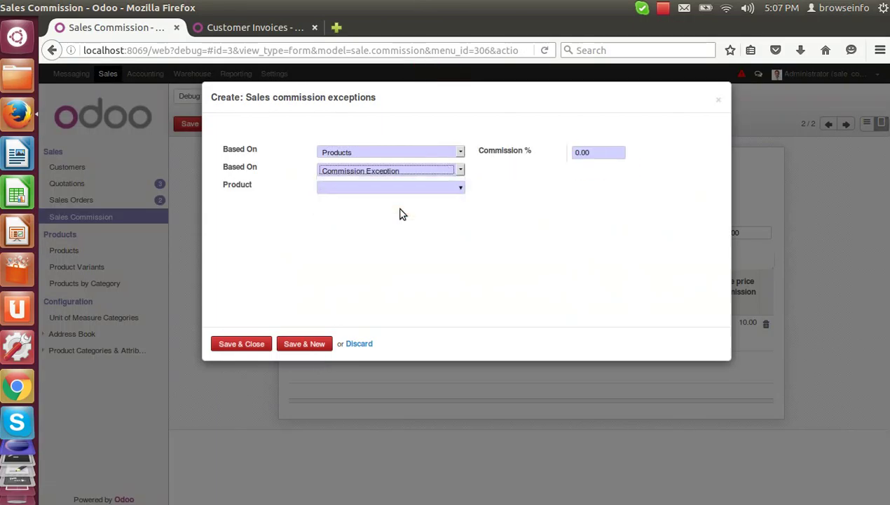
{"action": "left_click", "coordinate": [459, 169]}
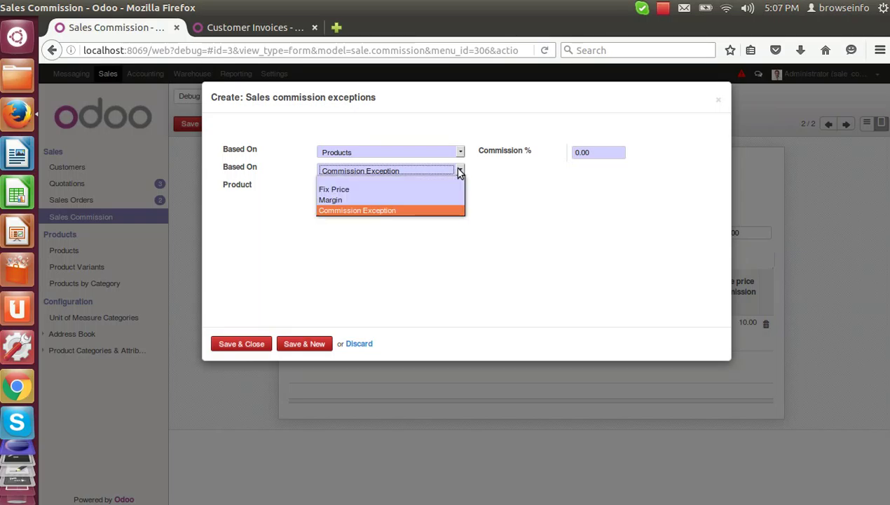
{"action": "left_click", "coordinate": [395, 201]}
In gedit, add the line "This was the case when we were considering sales price for application of the commission rule.".
{"action": "key", "text": "alt+Tab"}
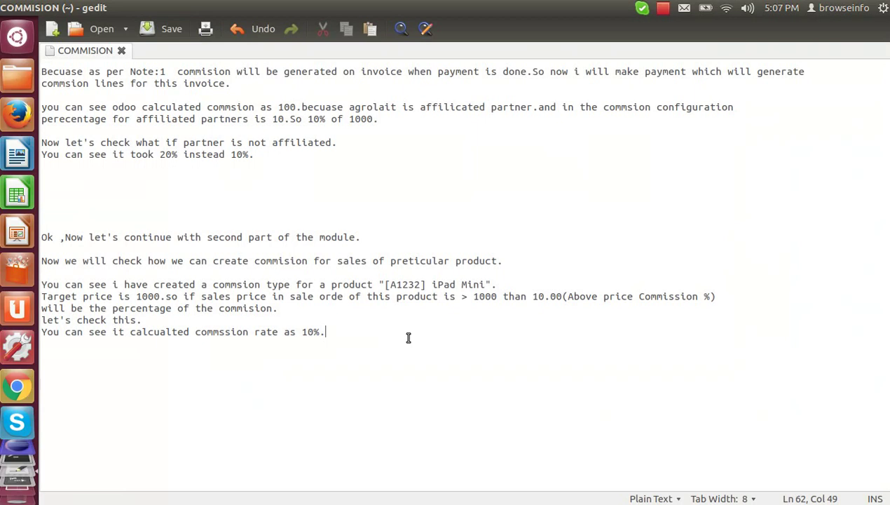
{"action": "key", "text": "Return"}
{"action": "type", "text": "This was "}
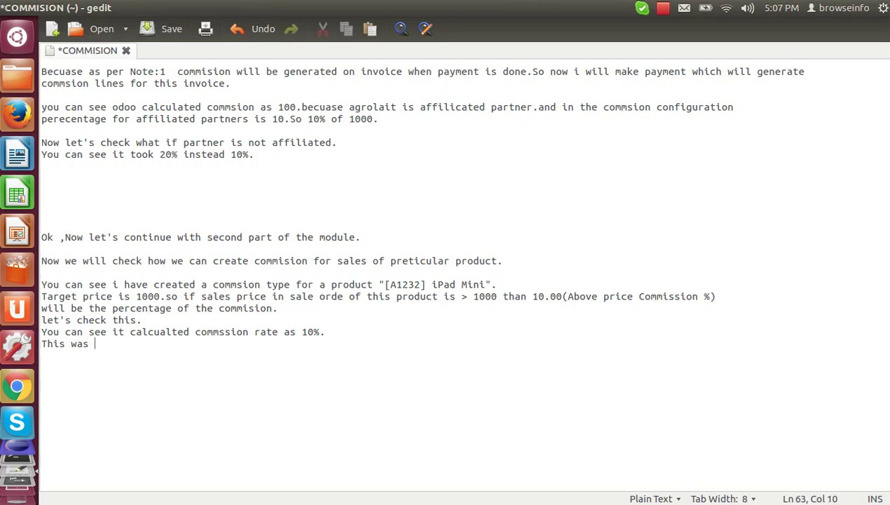
{"action": "type", "text": "the case when we were considering "}
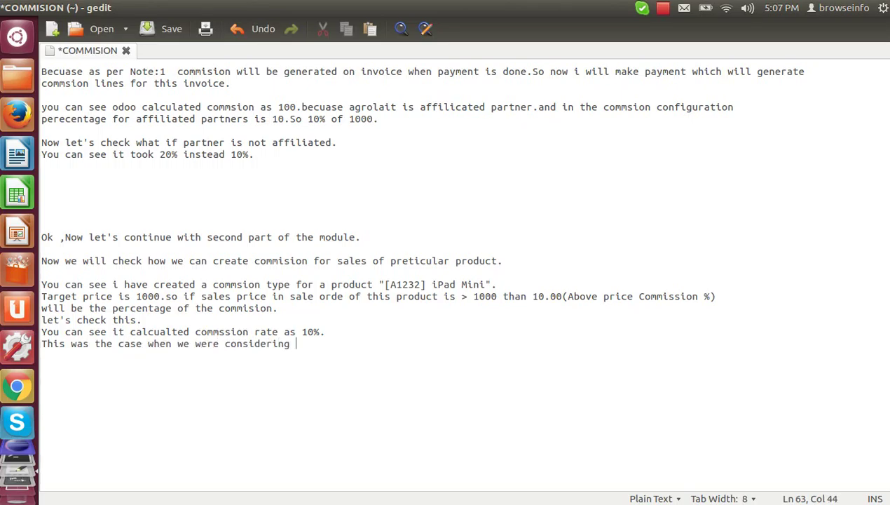
{"action": "type", "text": "sales price "}
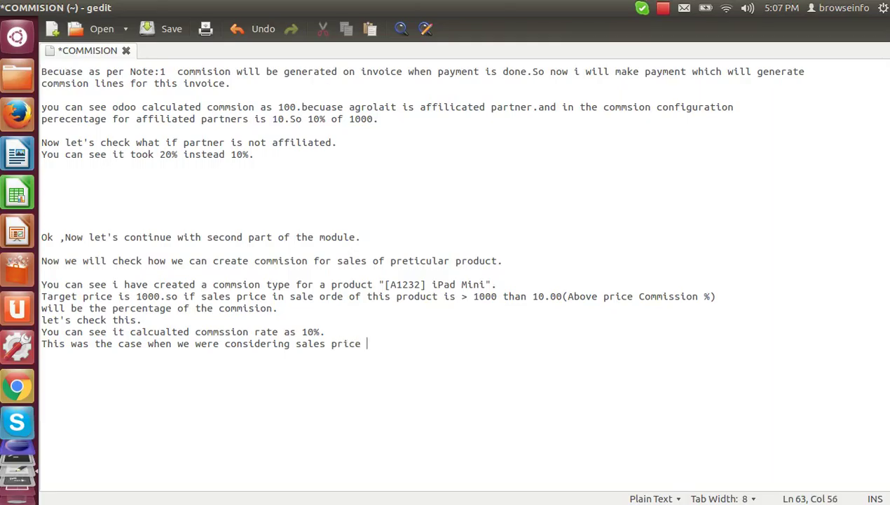
{"action": "type", "text": "for application of the c"}
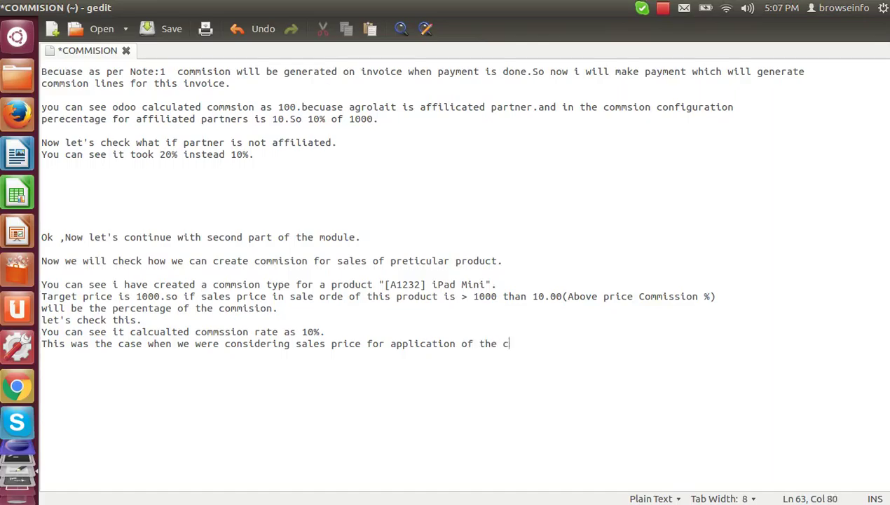
{"action": "type", "text": "ommission rule."}
Add the line "let say we want to consider sales margin." to the notes and save the file.
{"action": "key", "text": "Return"}
{"action": "type", "text": "No"}
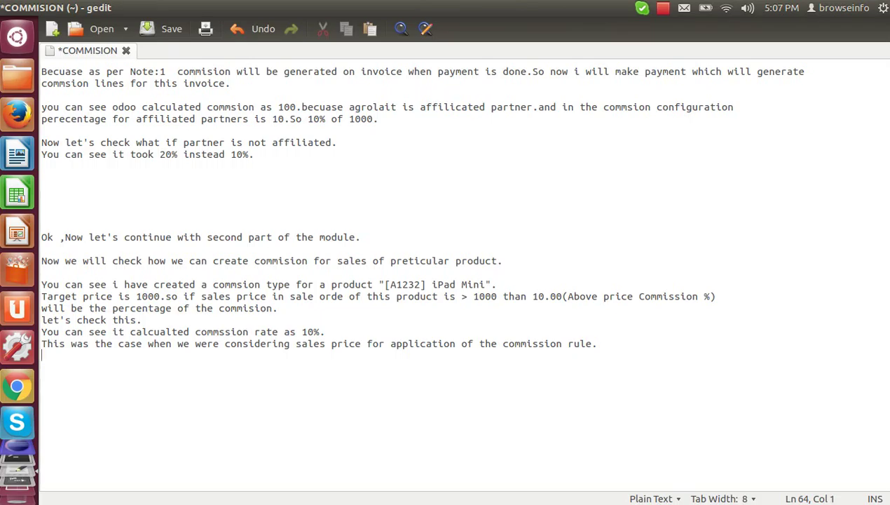
{"action": "type", "text": "let say we want to c"}
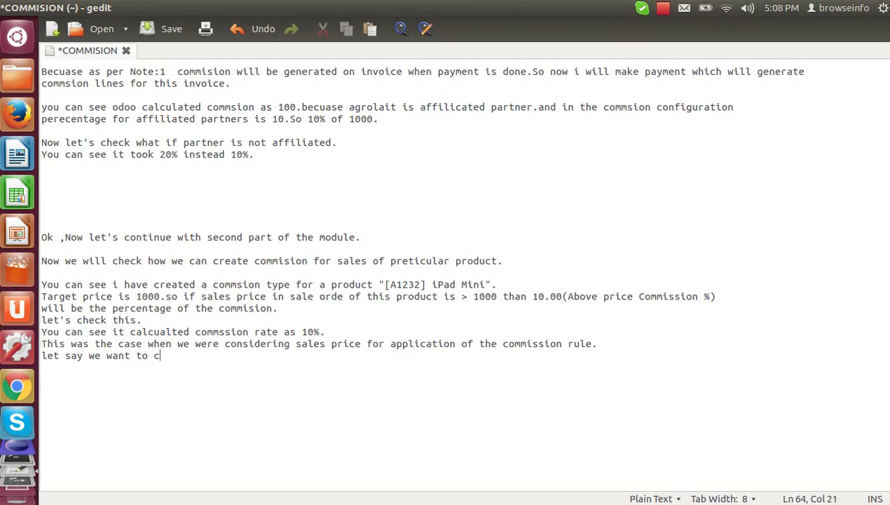
{"action": "type", "text": "onsider sales "}
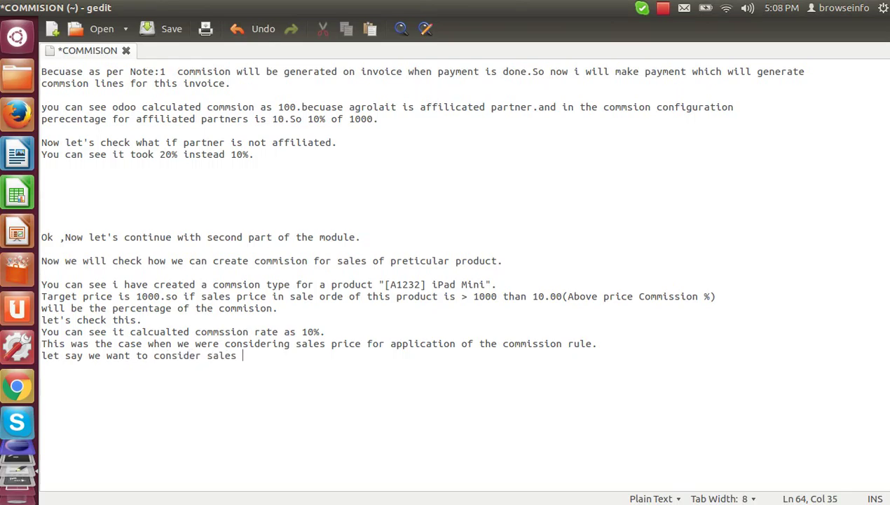
{"action": "type", "text": "margin."}
{"action": "key", "text": "ctrl+s"}
{"action": "key", "text": "Return"}
In Odoo, save the exception for [A2323] iPad Retina Display with target margin 10%, above margin commission 25% and below margin commission 15%.
{"action": "key", "text": "alt+Tab"}
{"action": "left_click", "coordinate": [456, 187]}
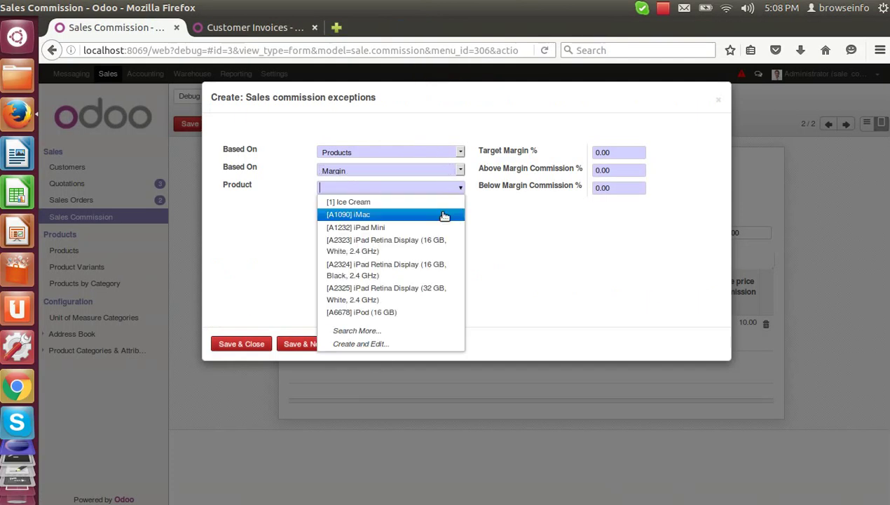
{"action": "left_click", "coordinate": [429, 246]}
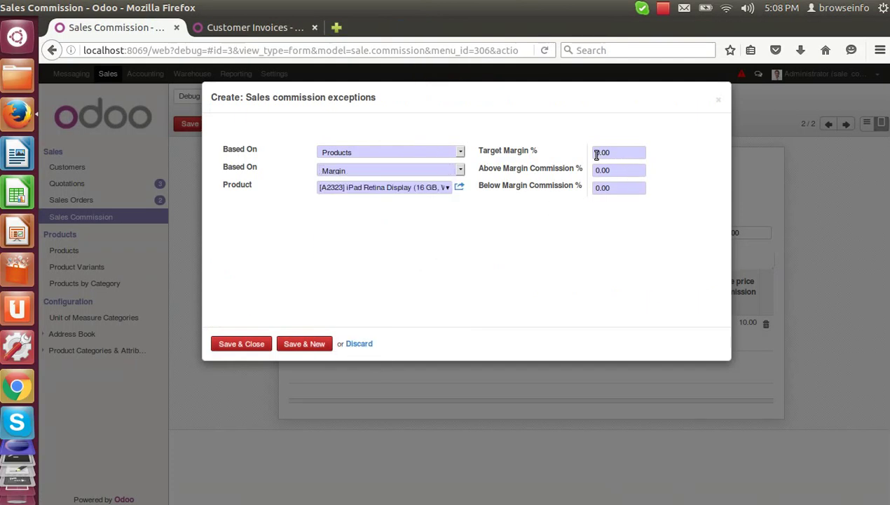
{"action": "key", "text": "Tab"}
{"action": "type", "text": "125"}
{"action": "left_click", "coordinate": [595, 187]}
{"action": "type", "text": "15"}
{"action": "left_click", "coordinate": [241, 343]}
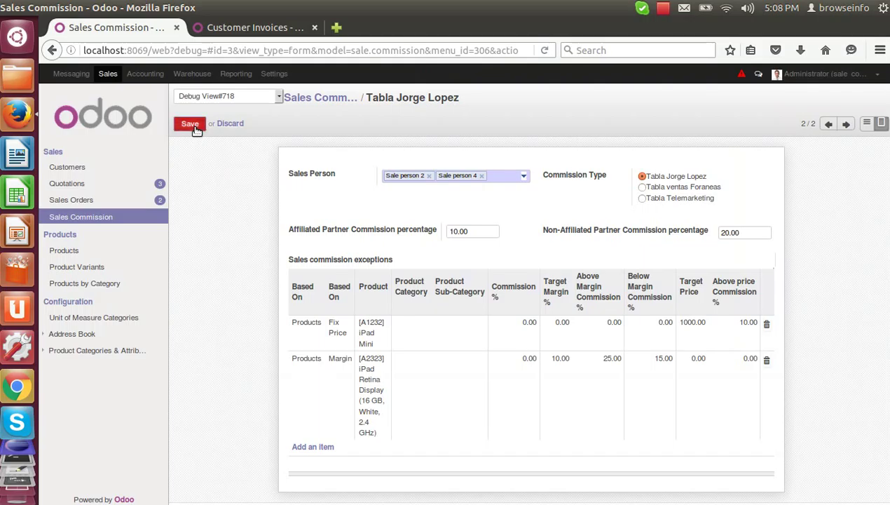
{"action": "left_click", "coordinate": [196, 131]}
Return to the sales orders list, remove the My filter, and duplicate the iPad Mini order for Agrolait.
{"action": "key", "text": "alt+2"}
{"action": "left_click", "coordinate": [313, 98]}
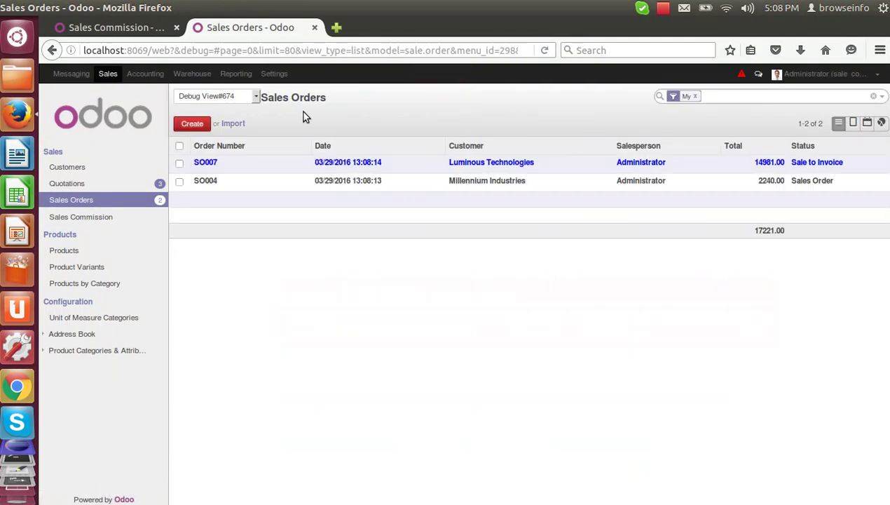
{"action": "left_click", "coordinate": [695, 96]}
{"action": "left_click", "coordinate": [294, 162]}
{"action": "left_click", "coordinate": [527, 124]}
{"action": "left_click", "coordinate": [522, 176]}
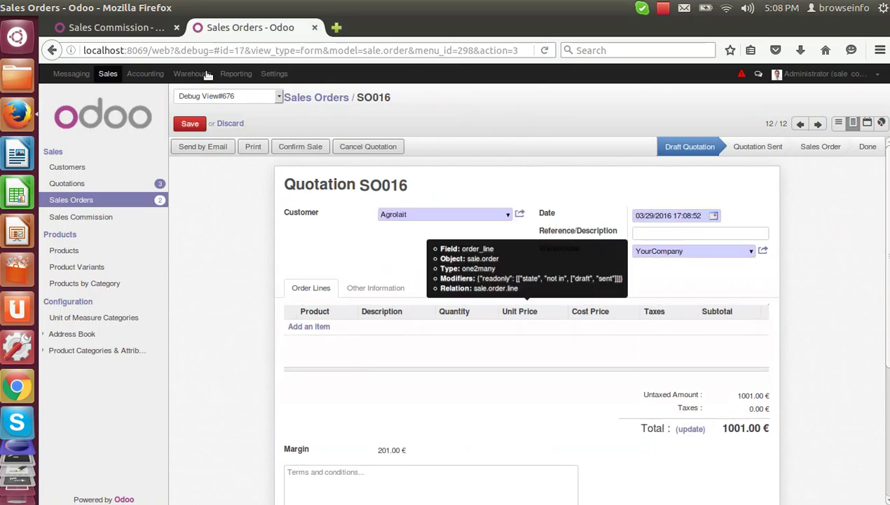
Replace the duplicated quotation's iPad Mini line with product [A2323] iPad Retina Display (16 GB, White, 2.4 GHz).
{"action": "key", "text": "ctrl+Tab"}
{"action": "key", "text": "ctrl+Tab"}
{"action": "left_click", "coordinate": [308, 326]}
{"action": "type", "text": "a2323"}
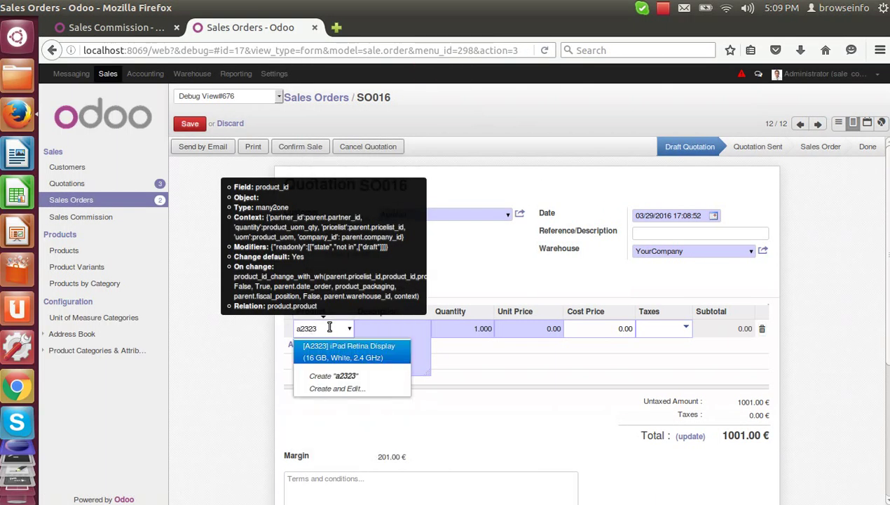
{"action": "key", "text": "Return"}
{"action": "left_click", "coordinate": [315, 186]}
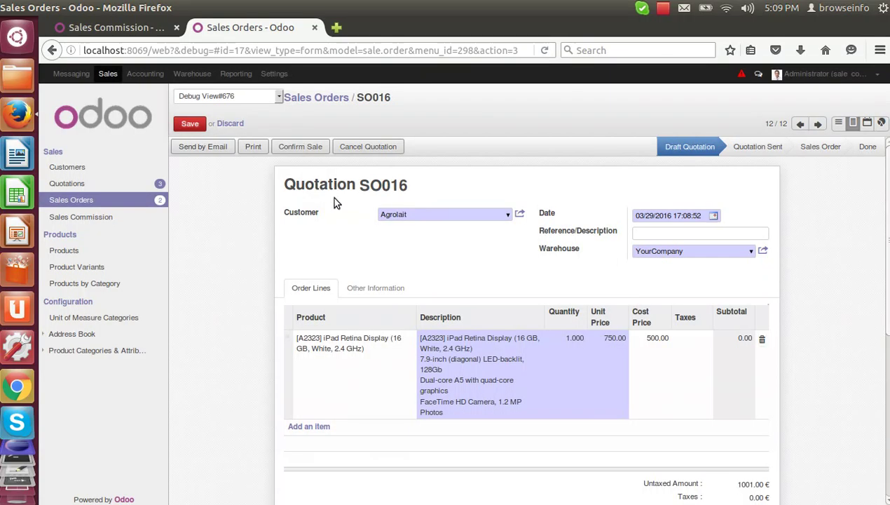
Examine the order line's unit and cost prices against the target margin of the iPad Retina Display commission exception.
{"action": "left_click", "coordinate": [653, 343]}
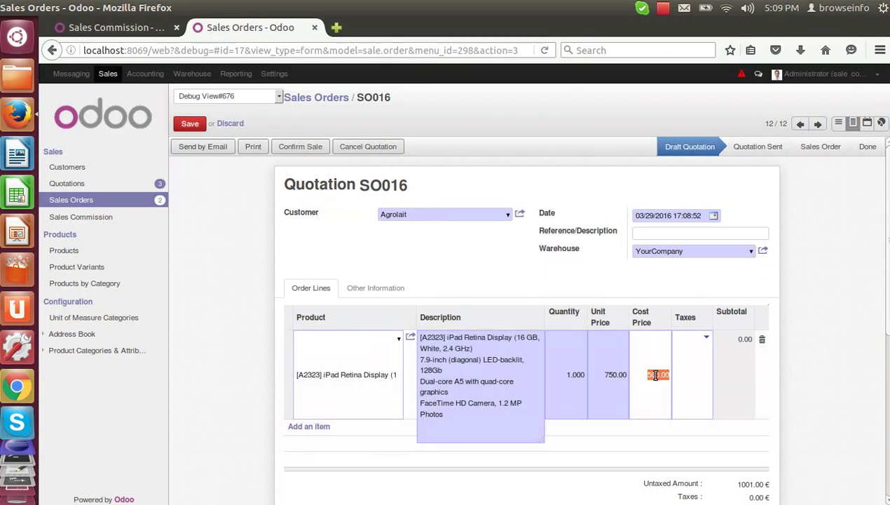
{"action": "left_click", "coordinate": [576, 252]}
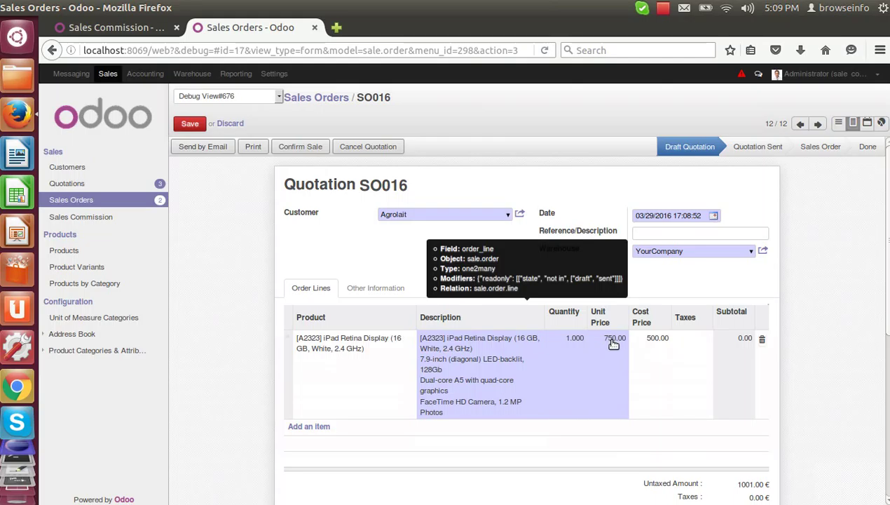
{"action": "key", "text": "ctrl+Page_Up"}
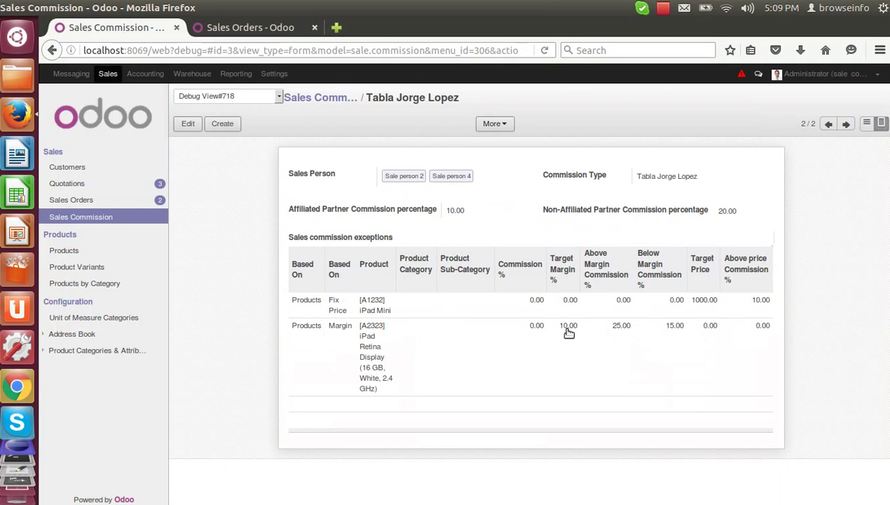
{"action": "left_click", "coordinate": [273, 28]}
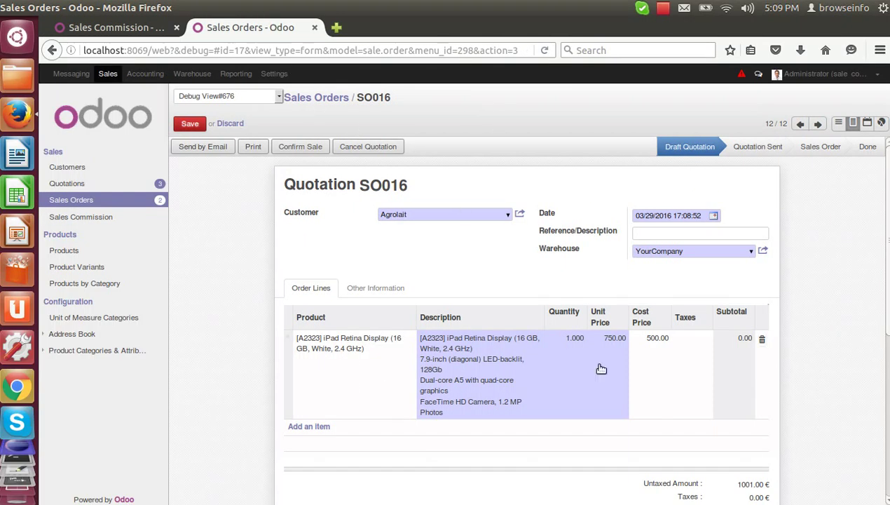
Add a second [A2323] iPad Retina Display line with unit price 530 to the quotation and save it.
{"action": "left_click", "coordinate": [317, 433]}
{"action": "type", "text": "a2323"}
{"action": "left_click", "coordinate": [366, 449]}
{"action": "left_click", "coordinate": [311, 186]}
{"action": "left_click", "coordinate": [611, 435]}
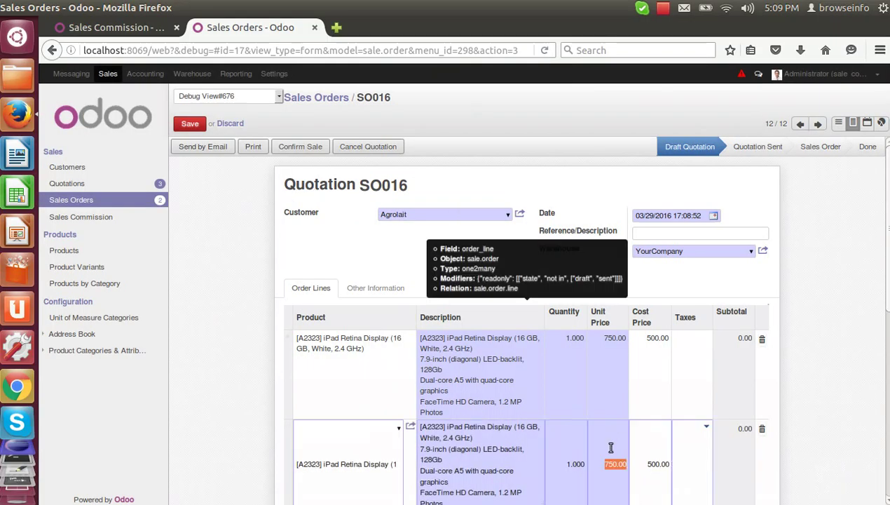
{"action": "type", "text": "530"}
{"action": "left_click", "coordinate": [516, 278]}
{"action": "left_click", "coordinate": [183, 122]}
Switch to gedit, add "So in first line 750 - 500 =250 that means 50% margin,and in second 530-500,that mean less than 10% margin." and save.
{"action": "key", "text": "alt+Tab"}
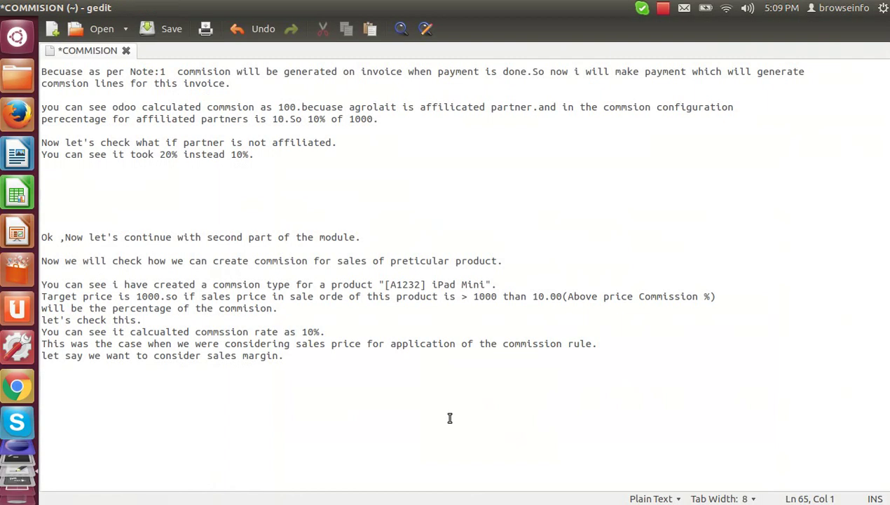
{"action": "key", "text": "Return"}
{"action": "type", "text": "So in first line 750"}
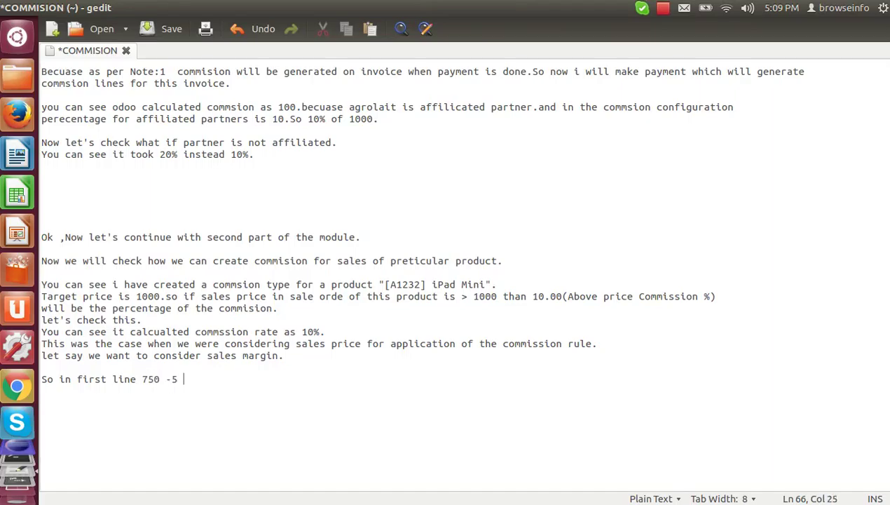
{"action": "type", "text": " - 500 =250 that mean s50% margin"}
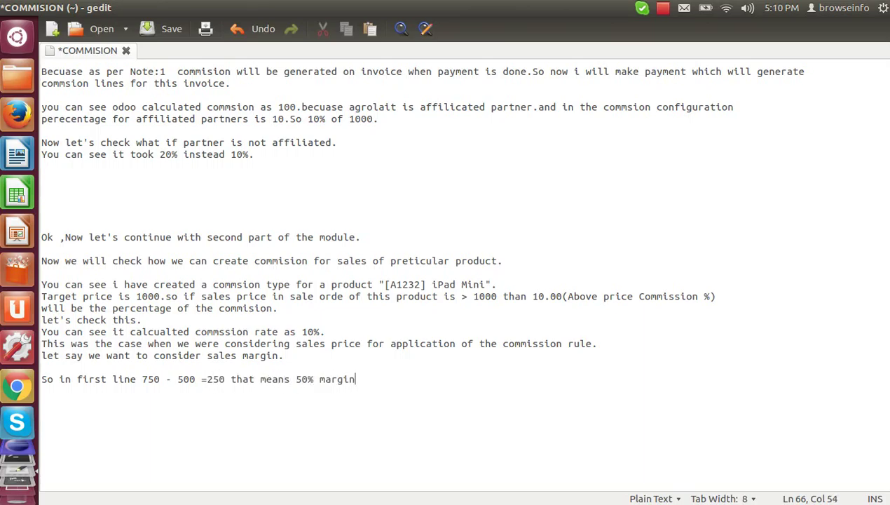
{"action": "type", "text": ",and in second 530-500"}
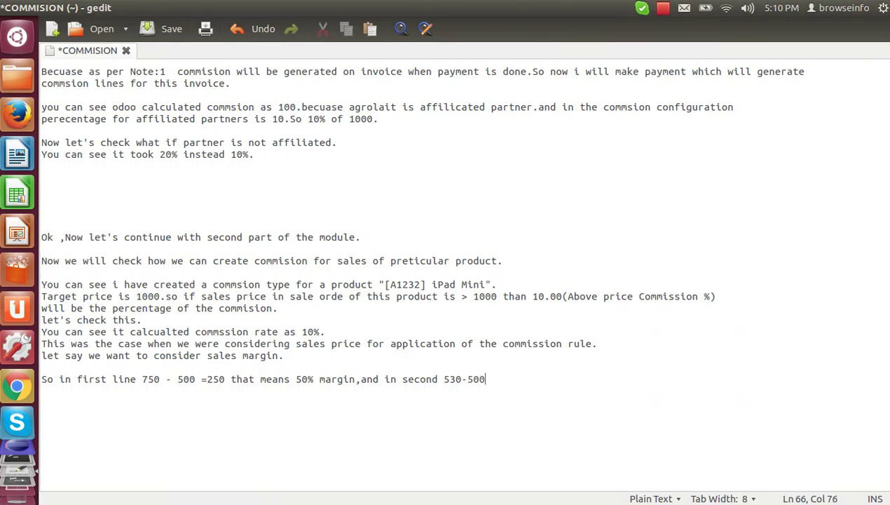
{"action": "type", "text": ",that mean less than "}
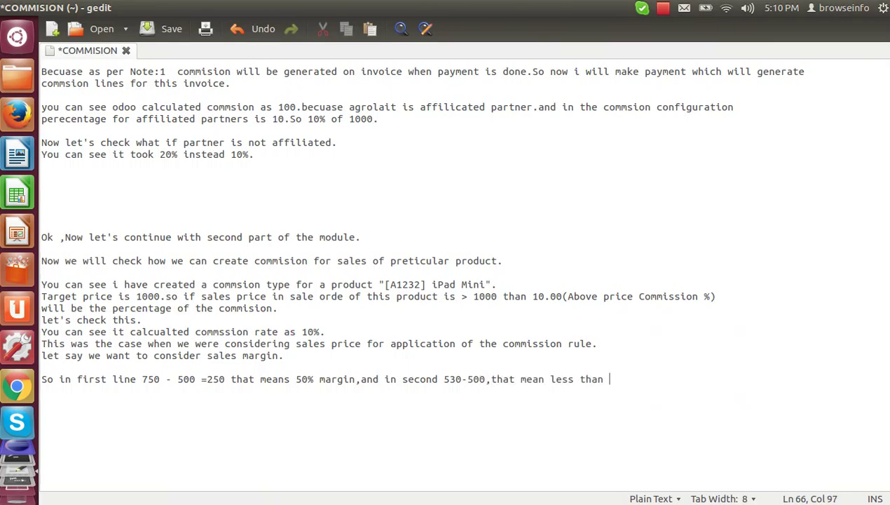
{"action": "type", "text": "10% margin."}
{"action": "key", "text": "ctrl+s"}
Back in Odoo, confirm the sale and create and view an invoice for the whole sales order.
{"action": "key", "text": "alt+Tab"}
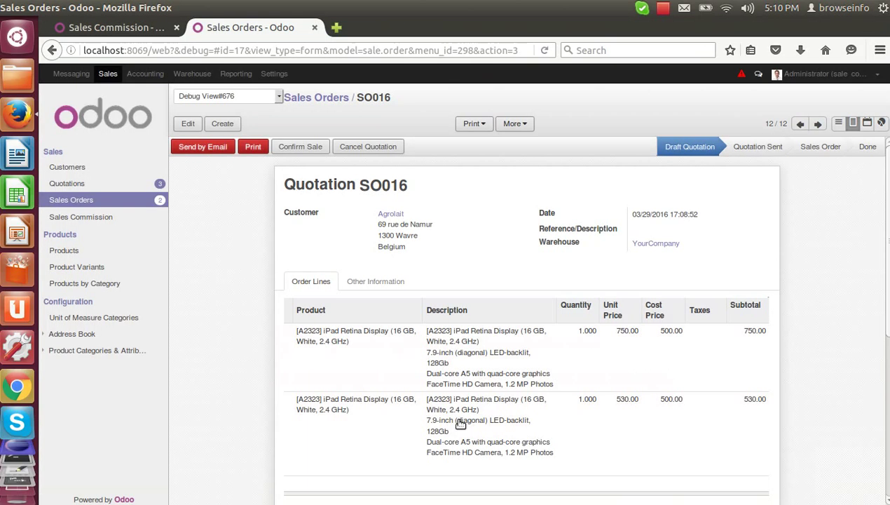
{"action": "left_click", "coordinate": [297, 146]}
{"action": "left_click", "coordinate": [374, 146]}
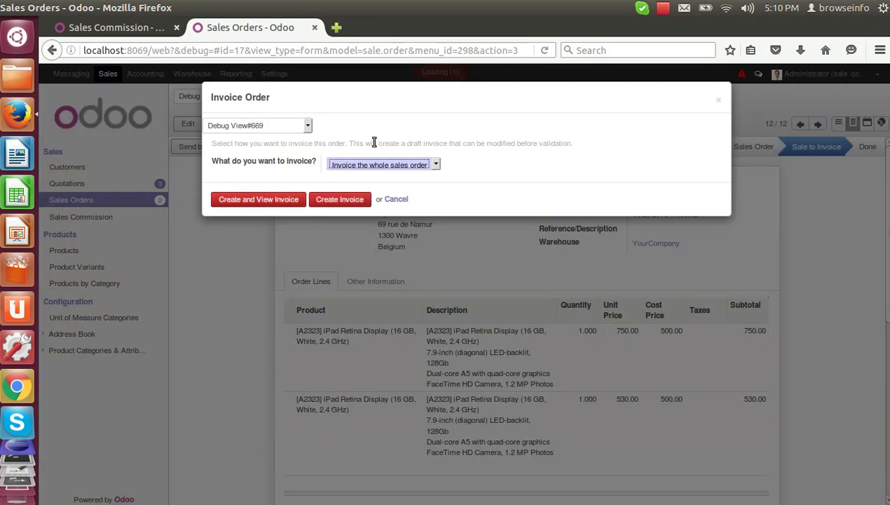
{"action": "left_click", "coordinate": [286, 200]}
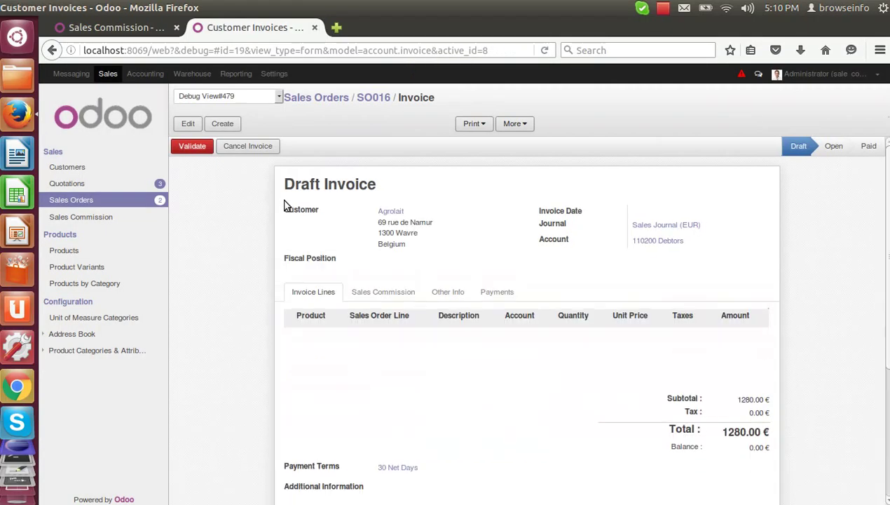
Validate the draft invoice and try to register its 1280.00 € payment with the Cash (EUR) method.
{"action": "left_click", "coordinate": [194, 148]}
{"action": "left_click", "coordinate": [335, 145]}
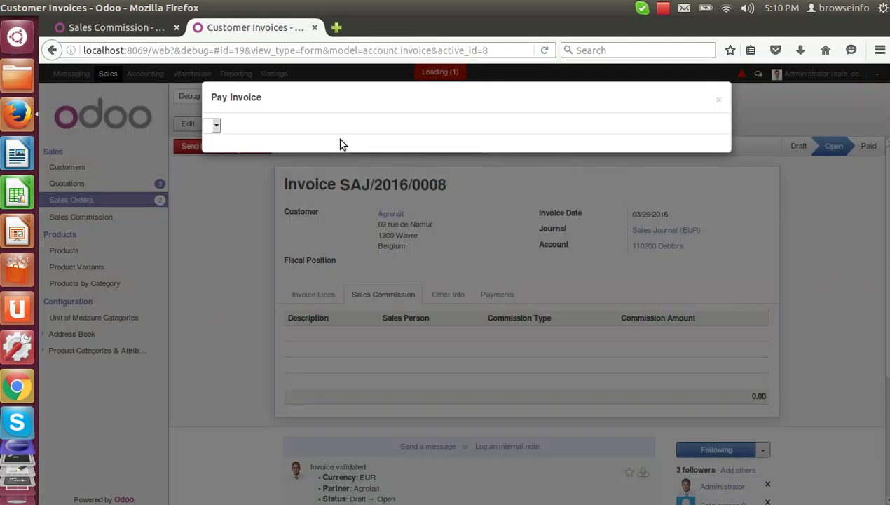
{"action": "left_click", "coordinate": [260, 281]}
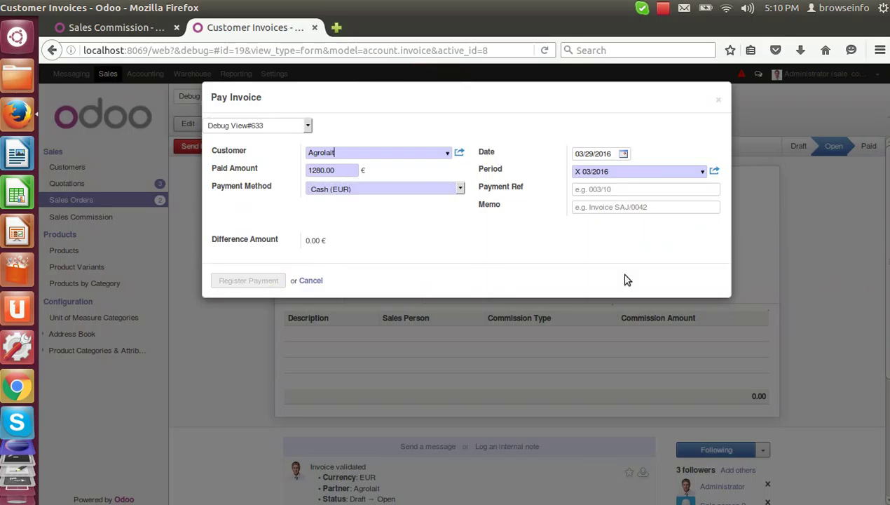
{"action": "scroll", "coordinate": [616, 308], "scroll_direction": "down", "scroll_amount": 7}
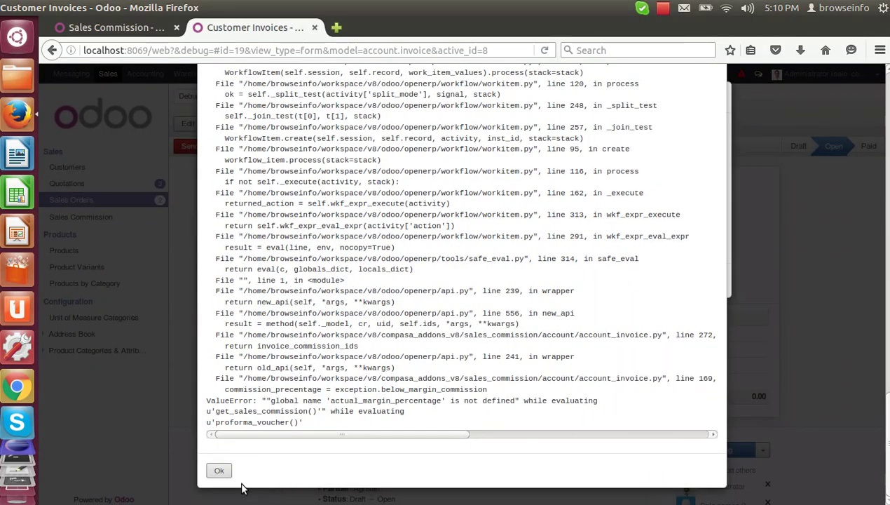
{"action": "left_click", "coordinate": [663, 8]}
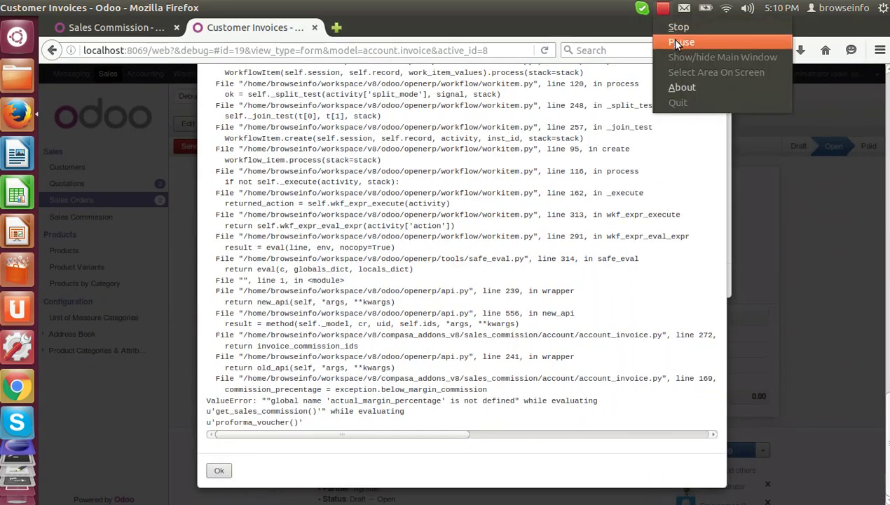
{"action": "left_click", "coordinate": [669, 36]}
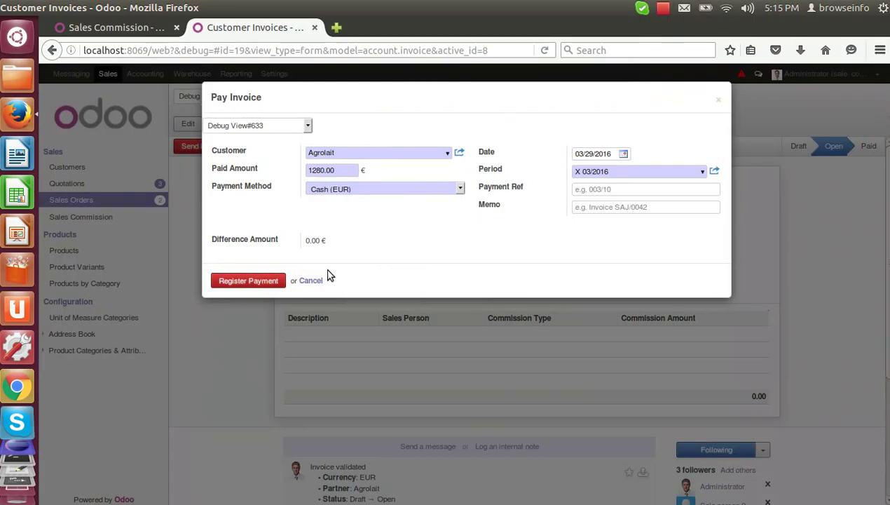
Register the 1280.00 € cash payment and examine the commission rates on the invoice's two sales commission lines.
{"action": "left_click", "coordinate": [267, 284]}
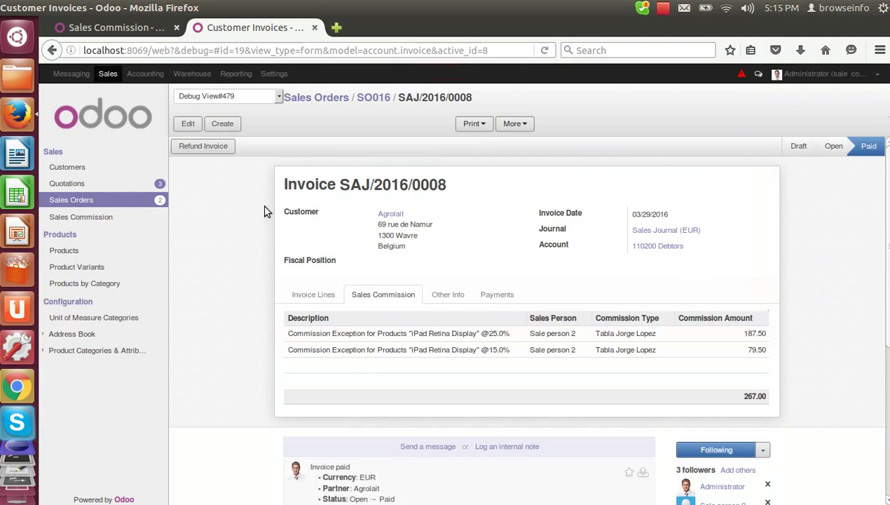
{"action": "left_click_drag", "start_coordinate": [286, 334], "coordinate": [514, 337]}
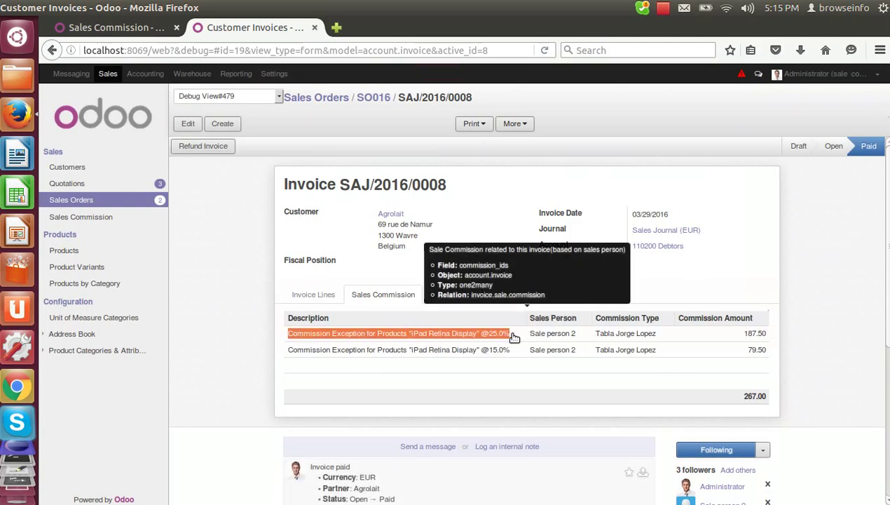
{"action": "left_click", "coordinate": [513, 337]}
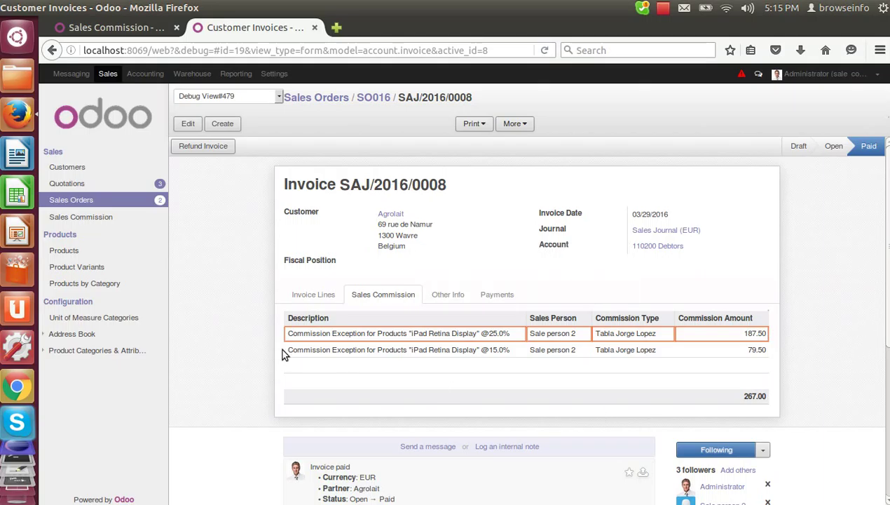
{"action": "left_click", "coordinate": [317, 351]}
{"action": "left_click_drag", "start_coordinate": [489, 334], "coordinate": [511, 334]}
{"action": "left_click", "coordinate": [492, 355]}
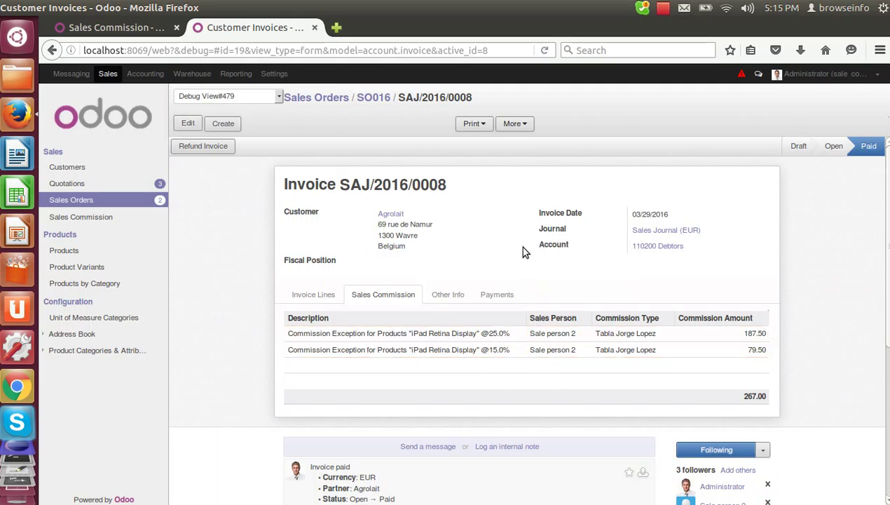
Switch to the gedit notes and add "So you can see for one line margin was > target margin 10,so it took" on a new line.
{"action": "left_click", "coordinate": [22, 392]}
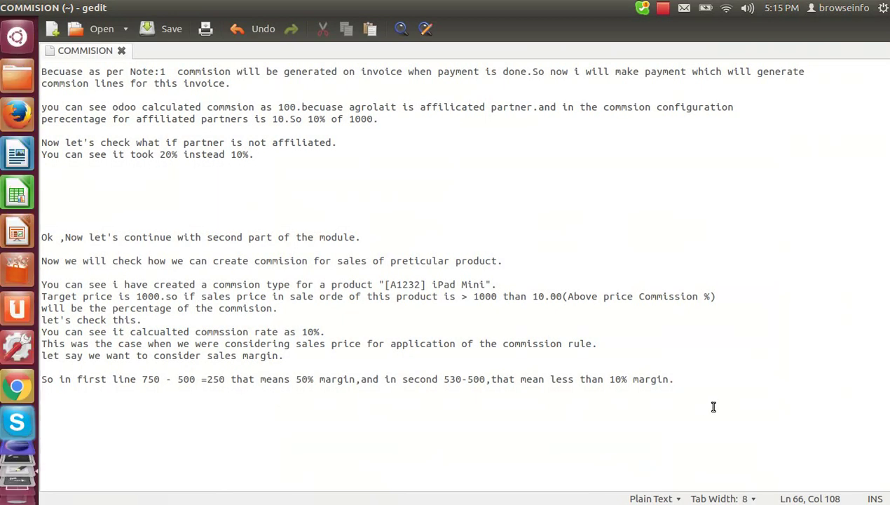
{"action": "key", "text": "Return"}
{"action": "type", "text": "So you can see for one line"}
{"action": "key", "text": "BackSpace"}
{"action": "type", "text": "ne margin was > target margin 10"}
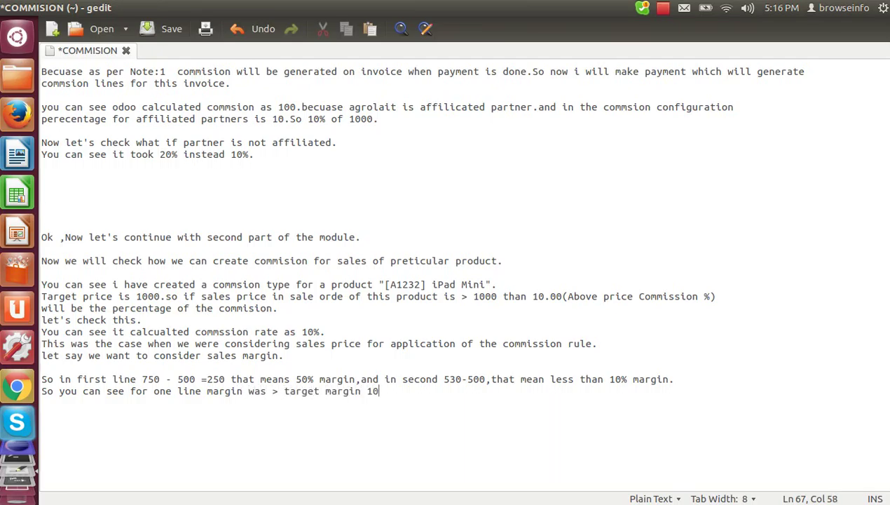
{"action": "type", "text": ",so it took"}
Copy the label "Above Margin Commission %" from the iPad Retina Display exception in Odoo and paste it at the end of the notes.
{"action": "key", "text": "alt+Tab"}
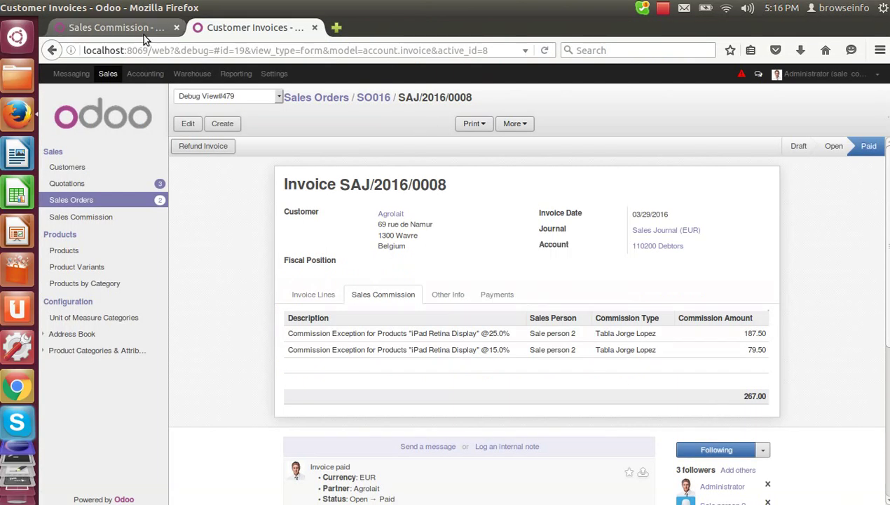
{"action": "left_click", "coordinate": [112, 27]}
{"action": "left_click", "coordinate": [460, 321]}
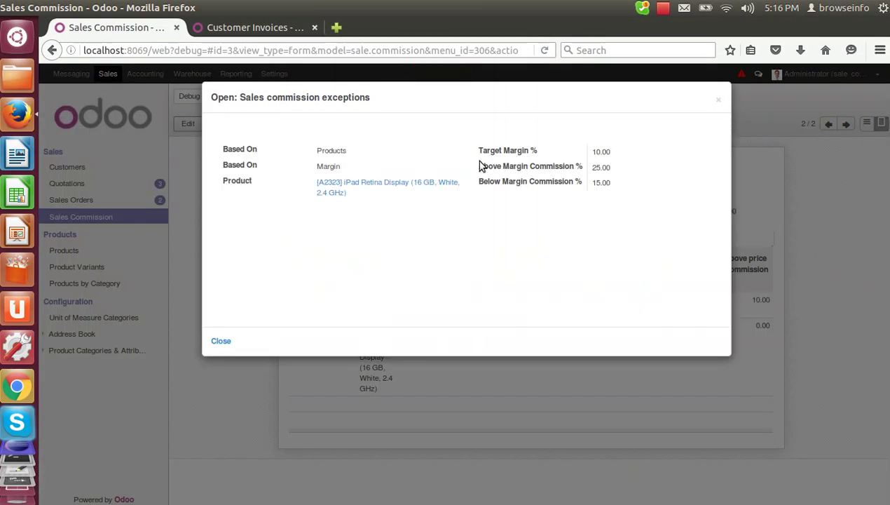
{"action": "left_click_drag", "start_coordinate": [479, 166], "coordinate": [580, 163]}
{"action": "key", "text": "ctrl+c"}
{"action": "key", "text": "alt+Tab"}
{"action": "key", "text": "ctrl+v"}
Start a notes line "and for second line margin was <" and append the label "Below Margin Commission %" copied from the Odoo exception.
{"action": "key", "text": "Return"}
{"action": "type", "text": "and for s"}
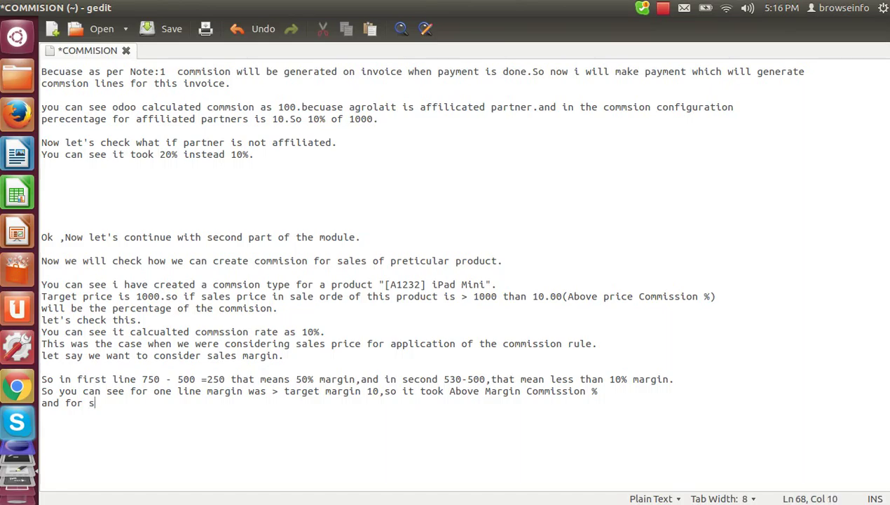
{"action": "type", "text": "econd line margin was <"}
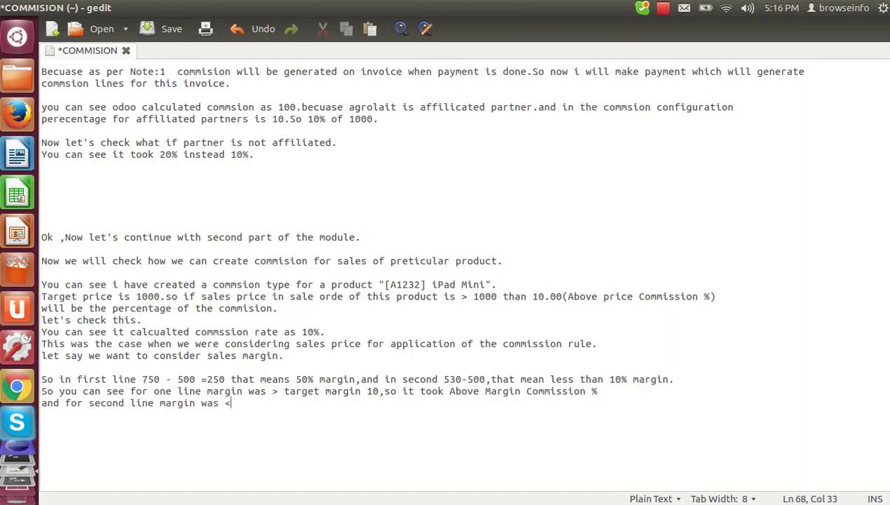
{"action": "key", "text": "alt+Tab"}
{"action": "left_click", "coordinate": [494, 217]}
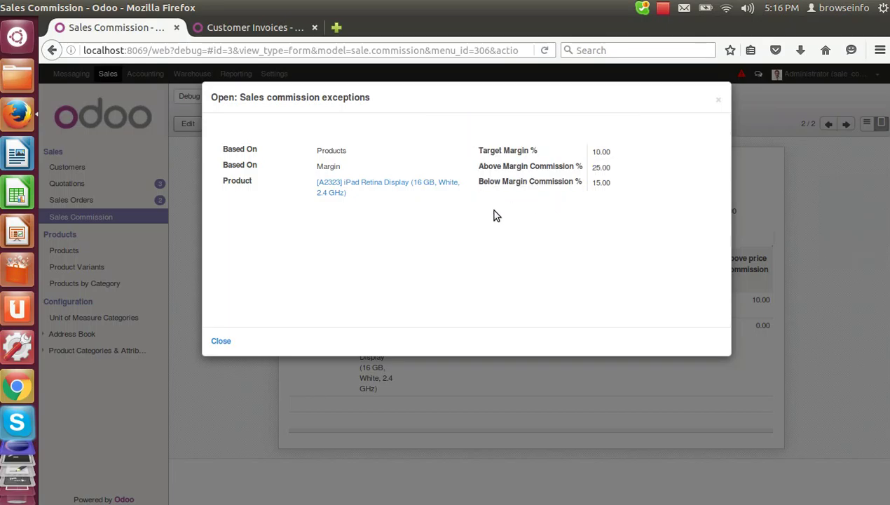
{"action": "left_click_drag", "start_coordinate": [513, 188], "coordinate": [581, 183]}
{"action": "key", "text": "ctrl+c"}
{"action": "key", "text": "alt+Tab"}
{"action": "key", "text": "ctrl+v"}
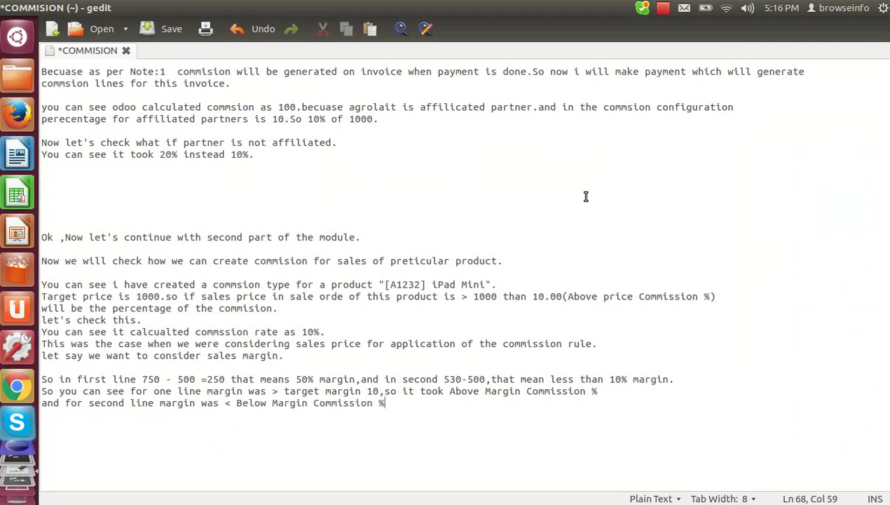
Correct the last line to "and for second line margin was < target margin ,so it took Below Margin Commission %." and save the notes.
{"action": "type", "text": ",so i"}
{"action": "key", "text": "BackSpace"}
{"action": "key", "text": "BackSpace"}
{"action": "left_click", "coordinate": [237, 403]}
{"action": "type", "text": "t"}
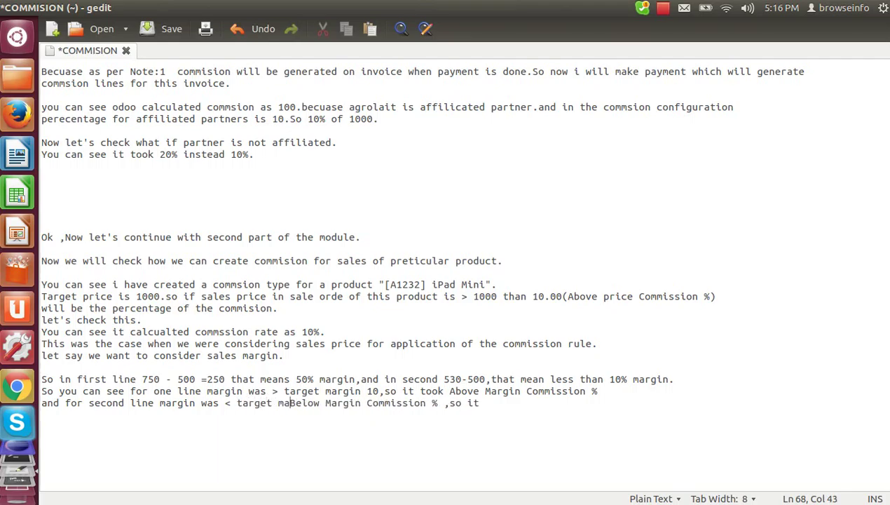
{"action": "type", "text": "arget margin ,so it took"}
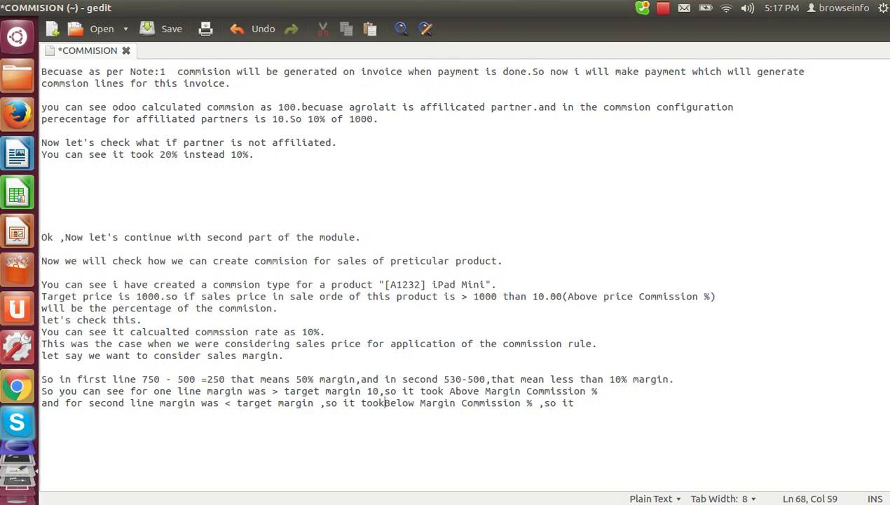
{"action": "left_click_drag", "start_coordinate": [538, 403], "coordinate": [595, 406]}
{"action": "type", "text": "."}
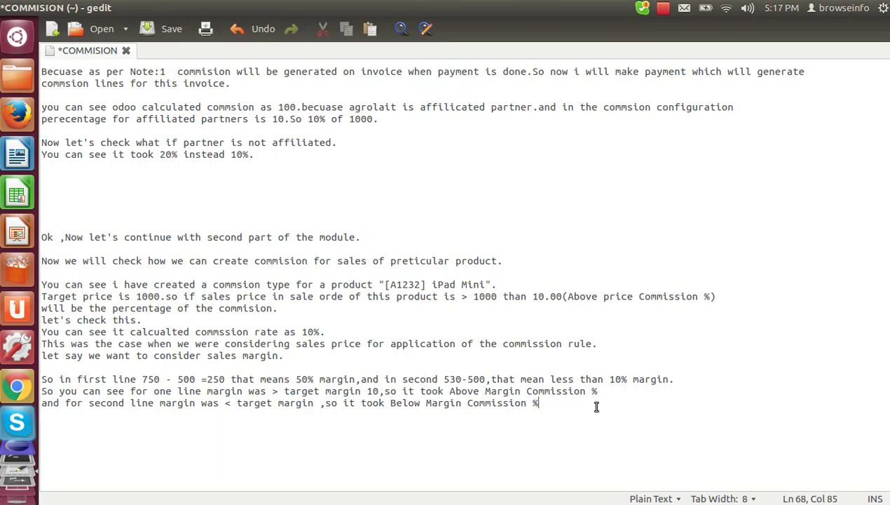
{"action": "key", "text": "ctrl+s"}
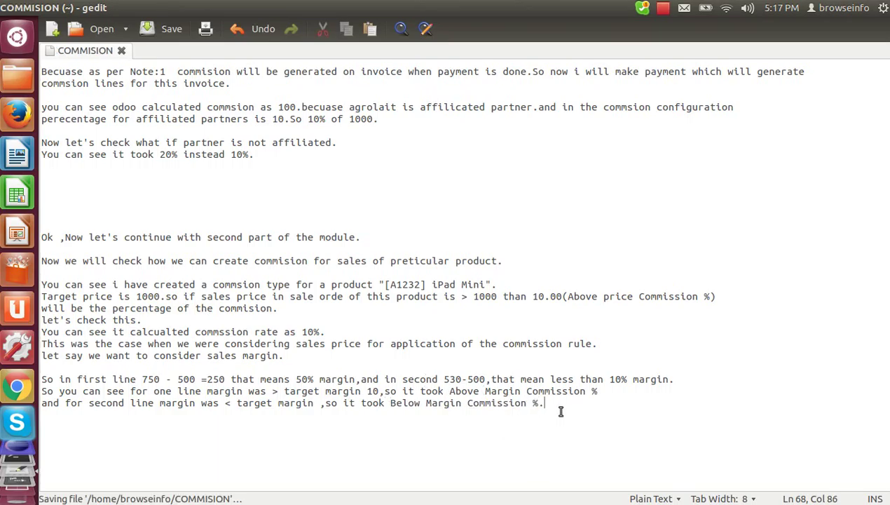
{"action": "left_click", "coordinate": [663, 8]}
{"action": "left_click", "coordinate": [674, 42]}
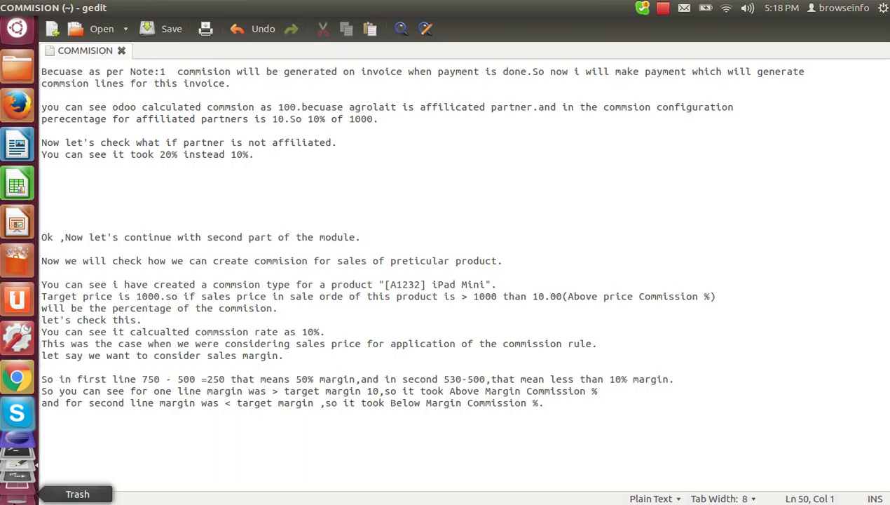
Add the notes line "And third option is without checking any condition for applying commision.Just commision percentage." and save the notes.
{"action": "left_click", "coordinate": [110, 462]}
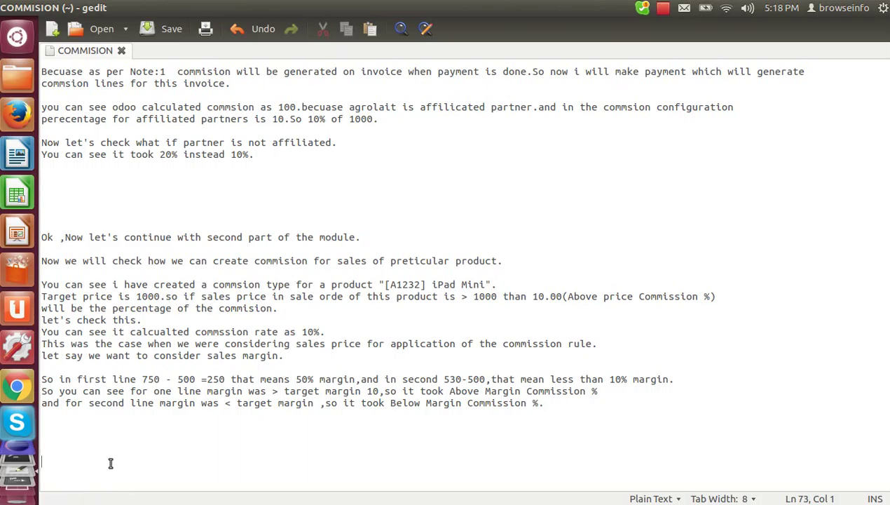
{"action": "key", "text": "BackSpace"}
{"action": "type", "text": "And third option is"}
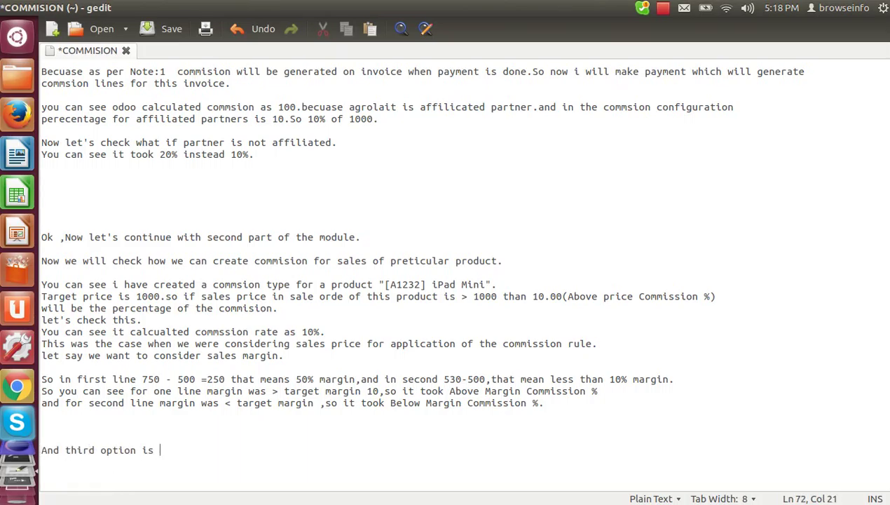
{"action": "type", "text": " without checkin"}
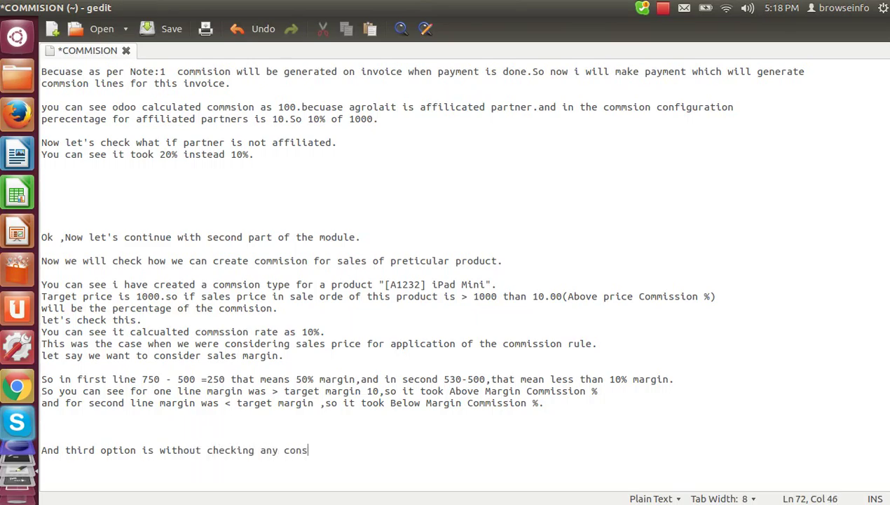
{"action": "type", "text": "g any condition for applying commision."}
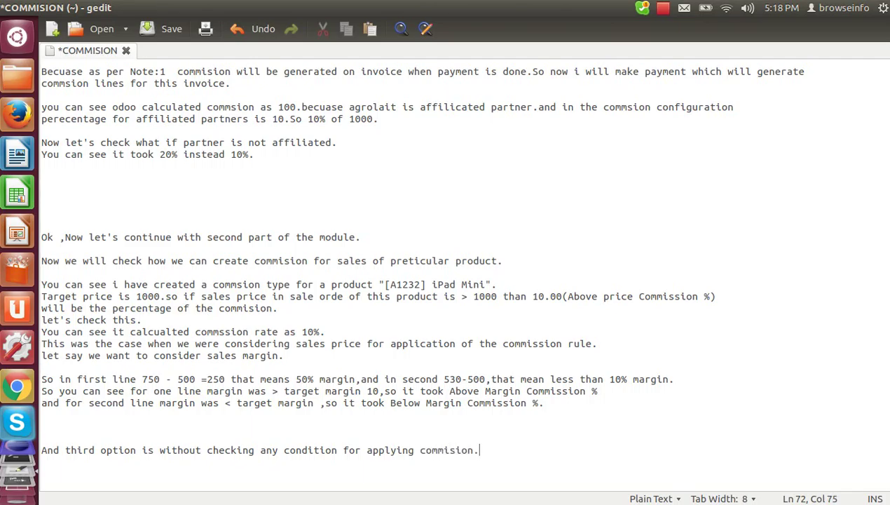
{"action": "key", "text": "BackSpace"}
{"action": "key", "text": "BackSpace"}
{"action": "type", "text": "st commision percentage."}
{"action": "key", "text": "Return"}
Switch to Odoo, add a Commission Exception of 50% for product [A6678] iPod (16 GB), and save the commission record.
{"action": "key", "text": "alt+Tab"}
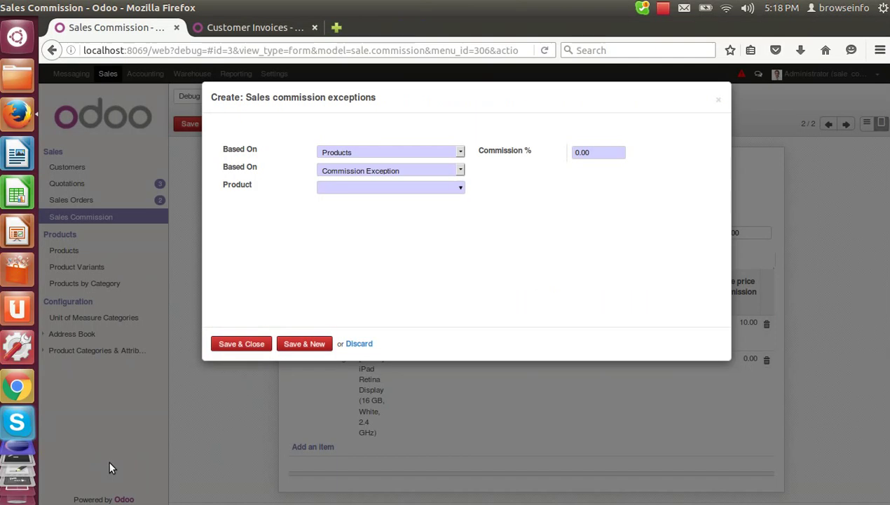
{"action": "left_click", "coordinate": [398, 170]}
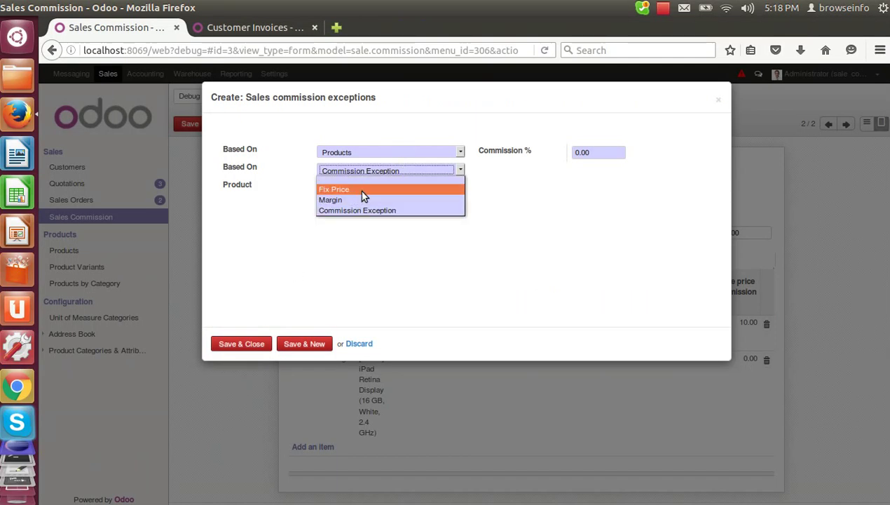
{"action": "left_click", "coordinate": [363, 212]}
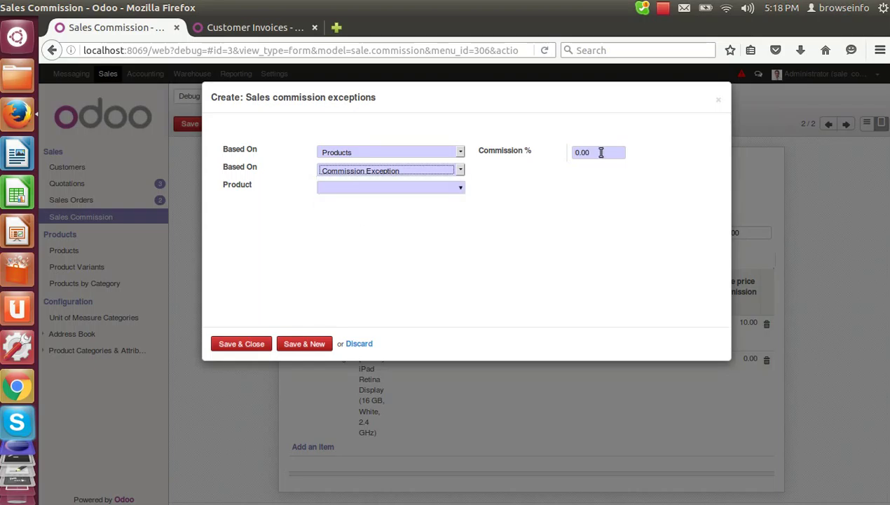
{"action": "left_click", "coordinate": [573, 152]}
{"action": "left_click", "coordinate": [459, 187]}
{"action": "left_click", "coordinate": [404, 367]}
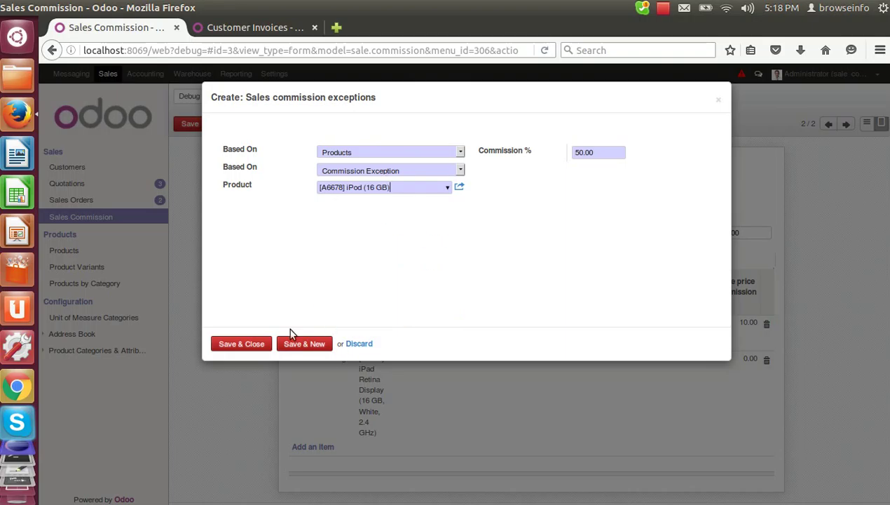
{"action": "left_click", "coordinate": [241, 343]}
{"action": "left_click", "coordinate": [192, 123]}
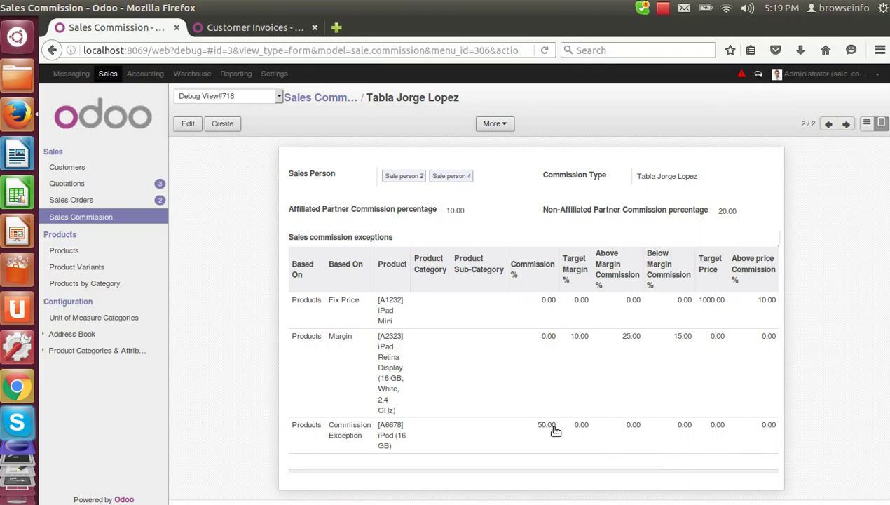
Duplicate sales order SO016 from its invoice's order record and delete both copied order lines.
{"action": "left_click", "coordinate": [255, 28]}
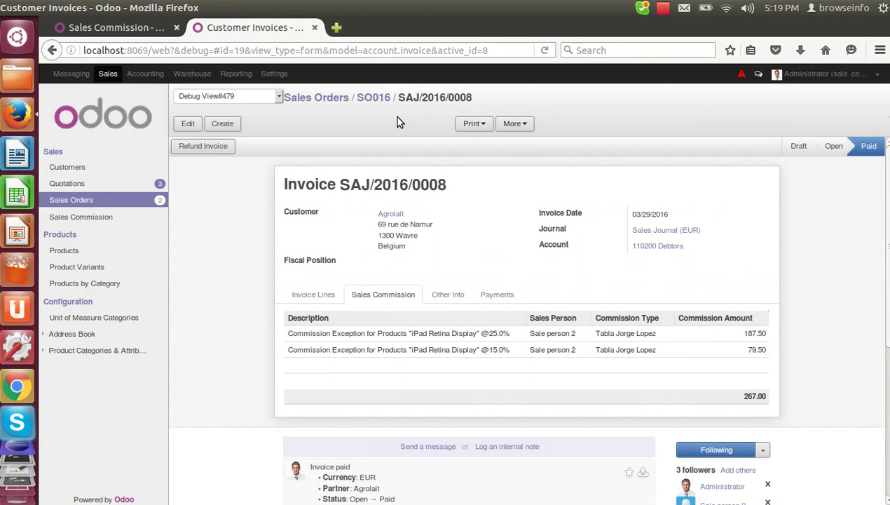
{"action": "left_click", "coordinate": [374, 98]}
{"action": "left_click", "coordinate": [516, 124]}
{"action": "left_click", "coordinate": [517, 176]}
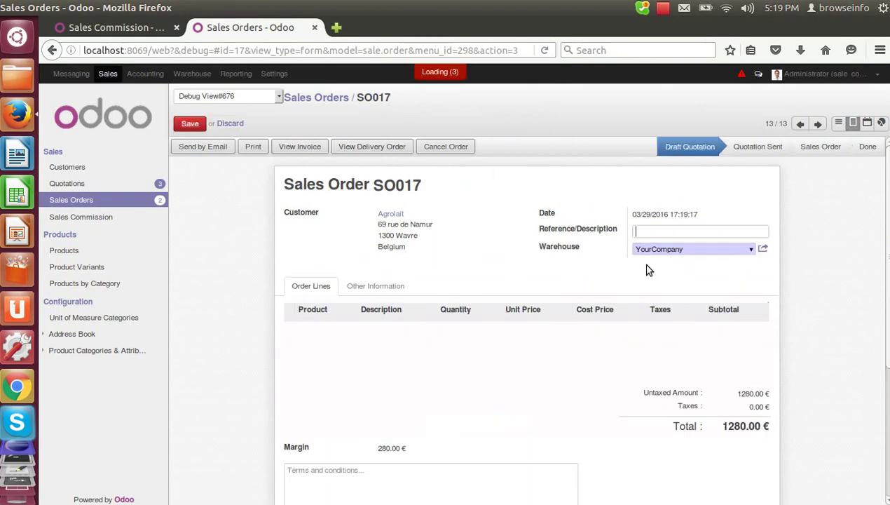
{"action": "left_click", "coordinate": [761, 338]}
{"action": "left_click", "coordinate": [761, 340]}
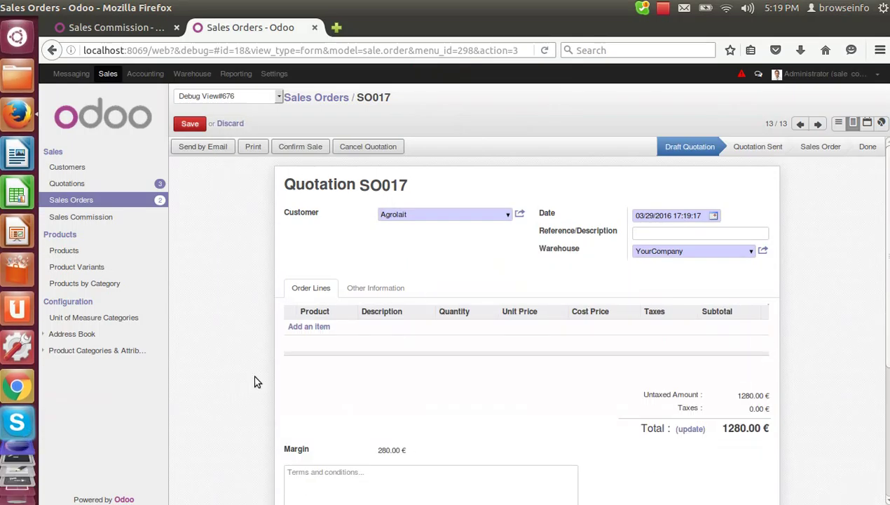
Add an order line for [A6678] iPod (16 GB) with quantity 100 to the duplicated quotation and save it.
{"action": "left_click", "coordinate": [319, 327]}
{"action": "key", "text": "ctrl+Tab"}
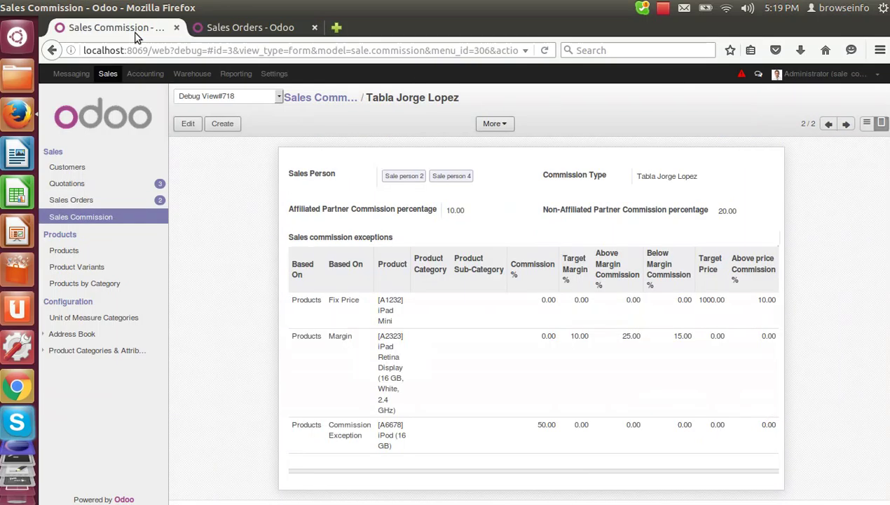
{"action": "left_click", "coordinate": [232, 25]}
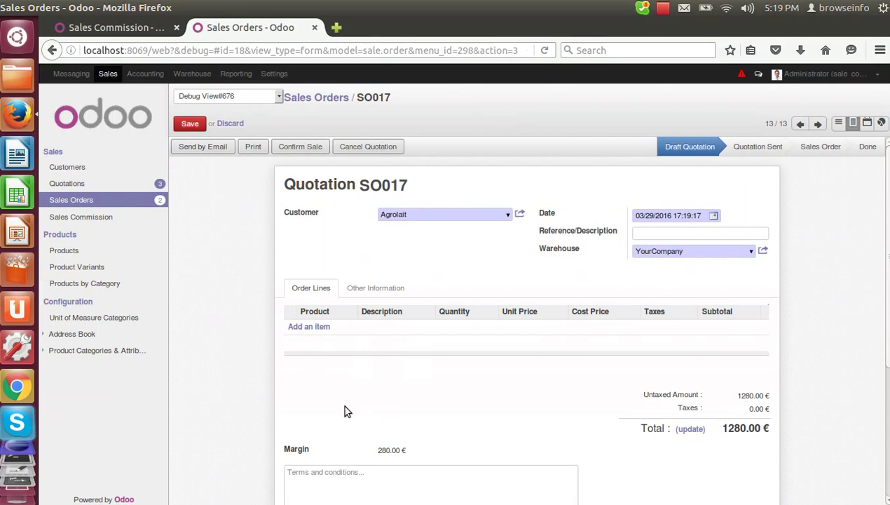
{"action": "left_click", "coordinate": [312, 329]}
{"action": "type", "text": "a6678"}
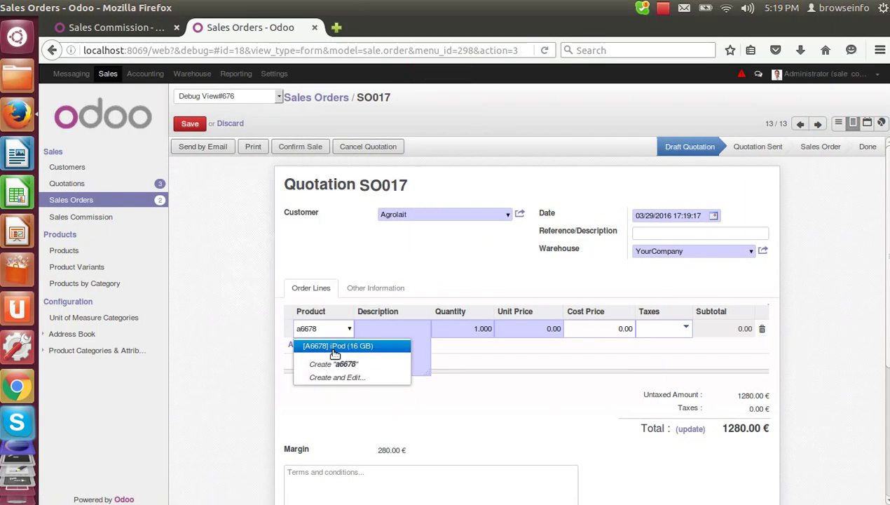
{"action": "left_click", "coordinate": [333, 346]}
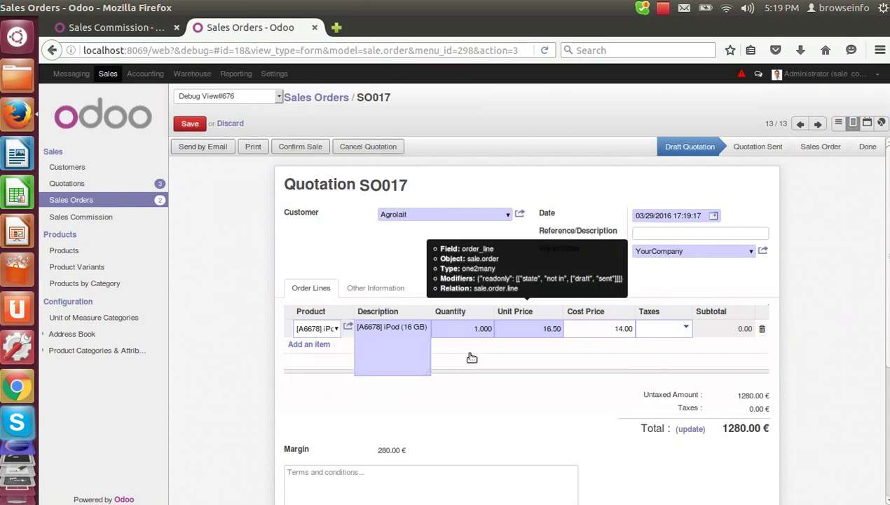
{"action": "left_click", "coordinate": [501, 328]}
{"action": "type", "text": "100"}
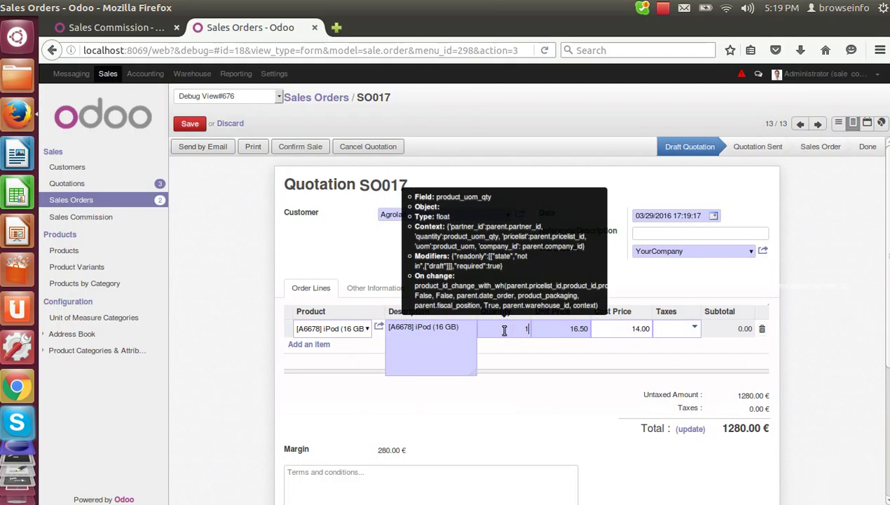
{"action": "left_click", "coordinate": [321, 273]}
{"action": "left_click", "coordinate": [311, 186]}
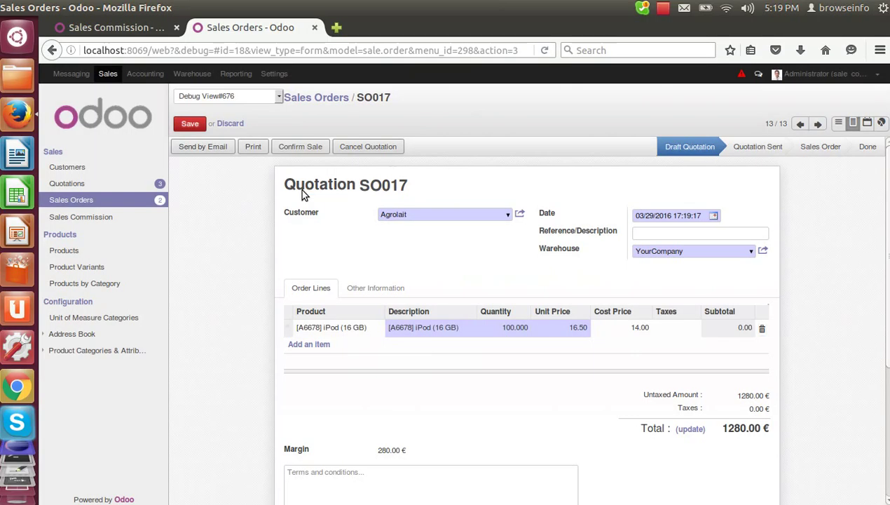
{"action": "left_click", "coordinate": [190, 124]}
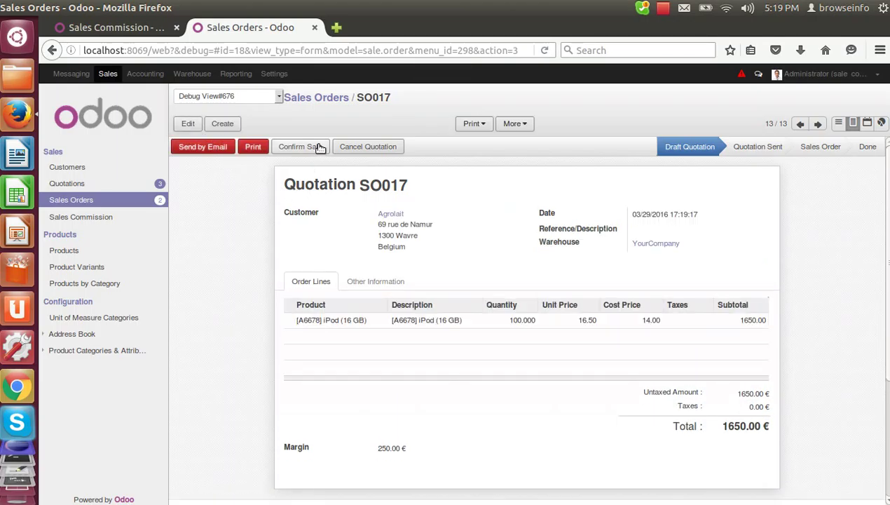
Confirm the quotation as a sale and create and open an invoice for the whole sales order.
{"action": "left_click", "coordinate": [319, 147]}
{"action": "left_click", "coordinate": [323, 146]}
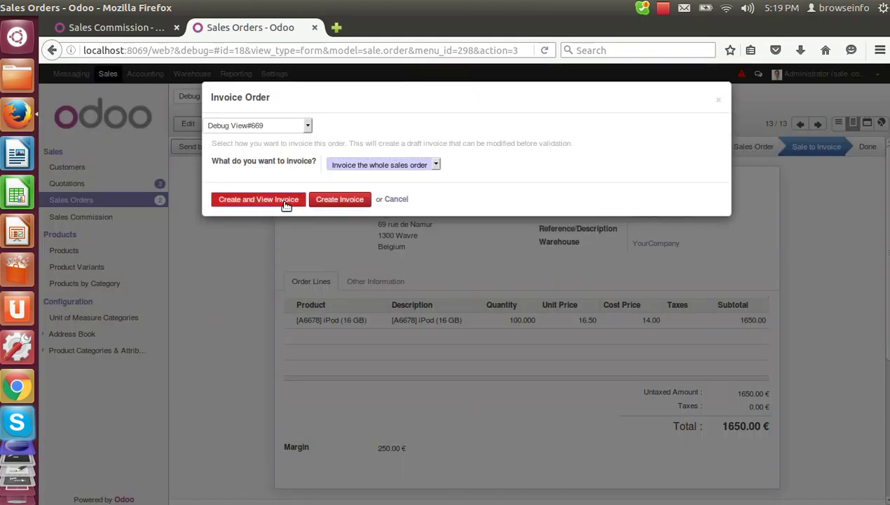
{"action": "left_click", "coordinate": [287, 200]}
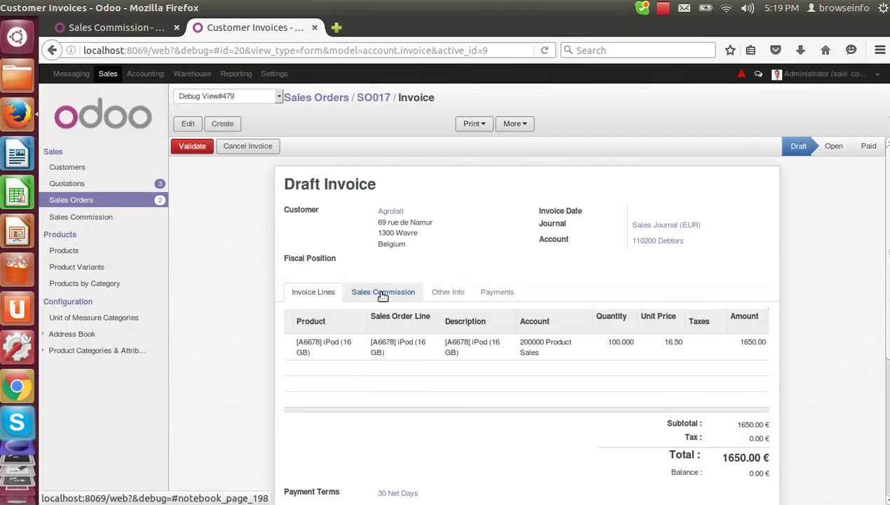
Validate the iPod invoice and register its full payment with Cash (EUR), checking the percentage in its sales commission lines.
{"action": "left_click", "coordinate": [381, 293]}
{"action": "left_click", "coordinate": [191, 146]}
{"action": "left_click", "coordinate": [300, 146]}
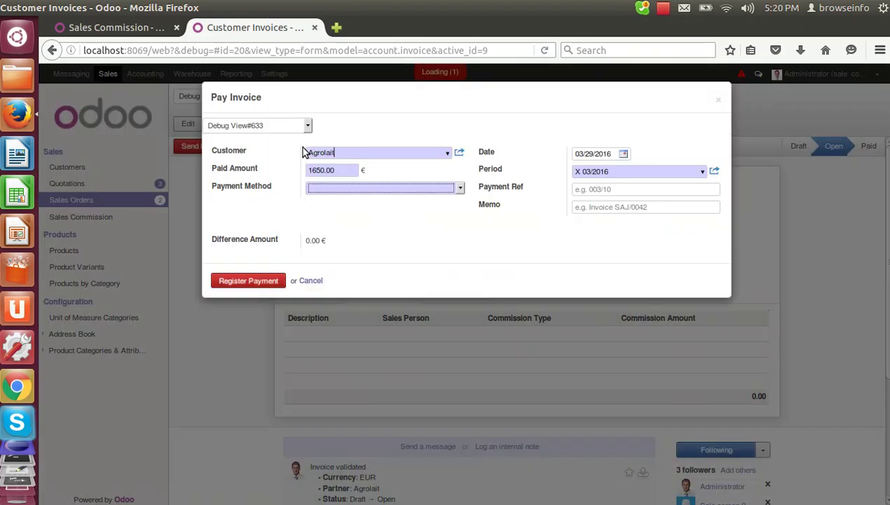
{"action": "left_click", "coordinate": [395, 187]}
{"action": "left_click", "coordinate": [350, 209]}
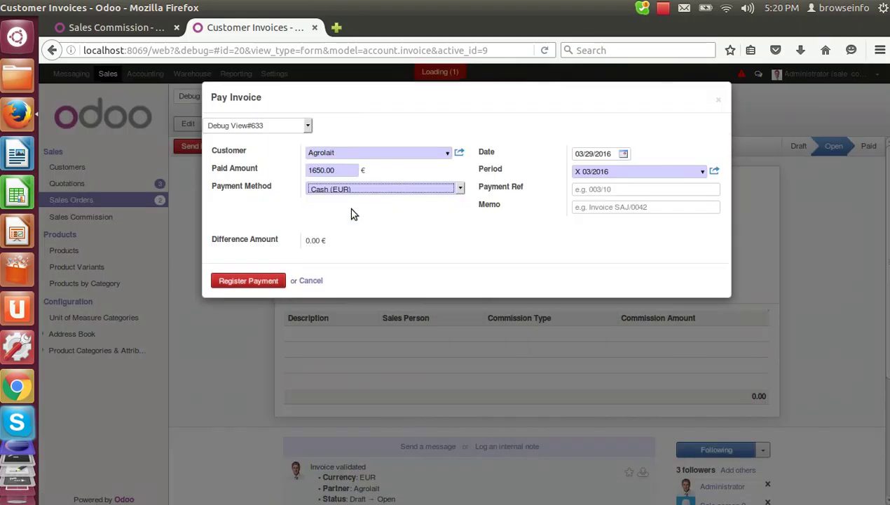
{"action": "left_click", "coordinate": [260, 284]}
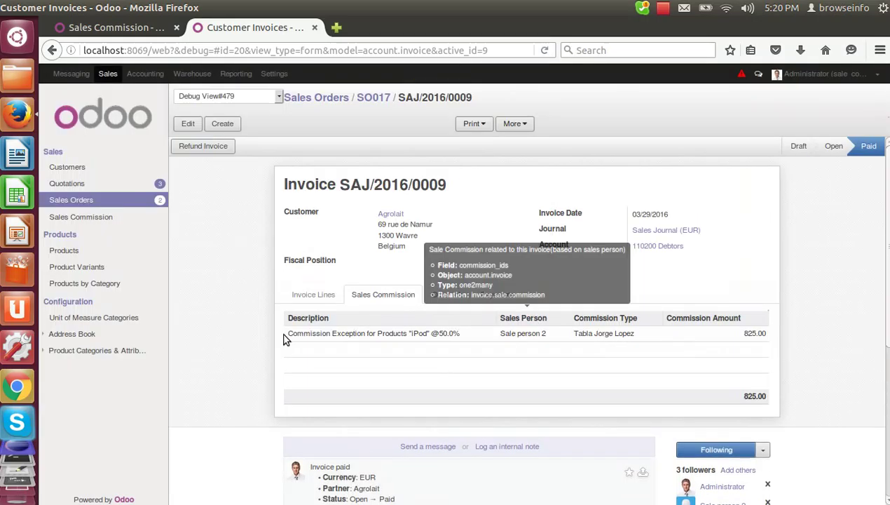
{"action": "left_click_drag", "start_coordinate": [439, 333], "coordinate": [459, 334]}
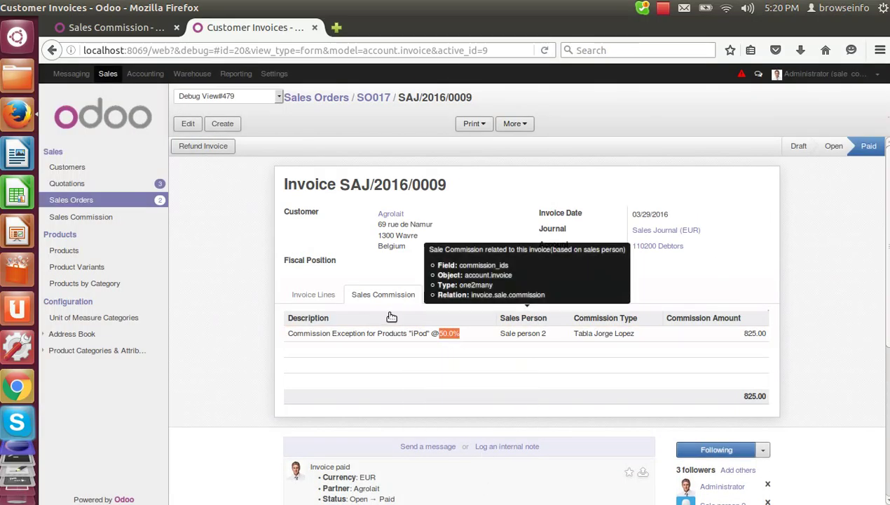
Switch to the gedit notes, add the line "you can see 50% commision is applied." and save the file.
{"action": "left_click", "coordinate": [17, 422]}
{"action": "left_click", "coordinate": [25, 432]}
{"action": "left_click", "coordinate": [17, 449]}
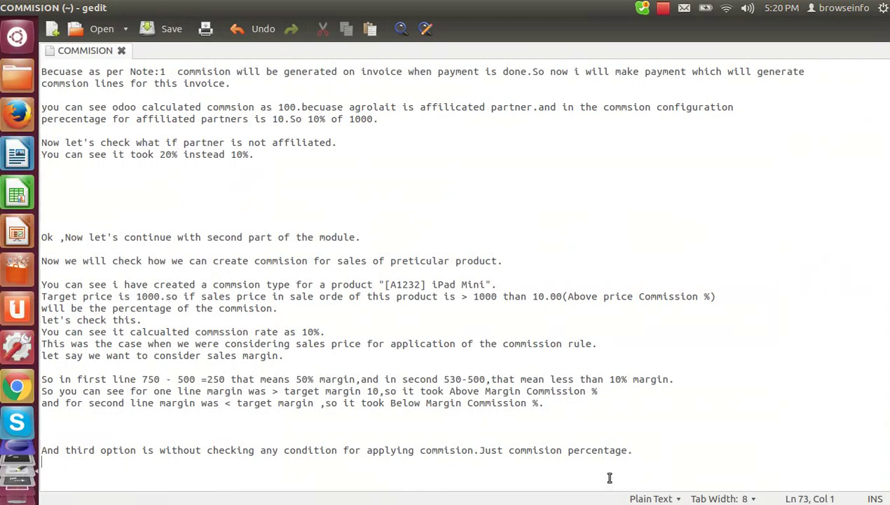
{"action": "key", "text": "Return"}
{"action": "type", "text": "you can see 50"}
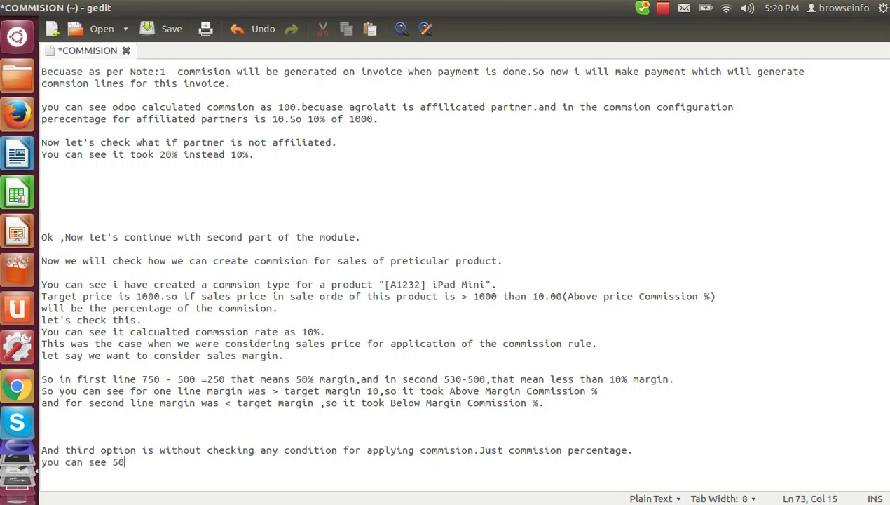
{"action": "type", "text": "% commision is applie"}
{"action": "key", "text": "ctrl+s"}
{"action": "left_click", "coordinate": [663, 9]}
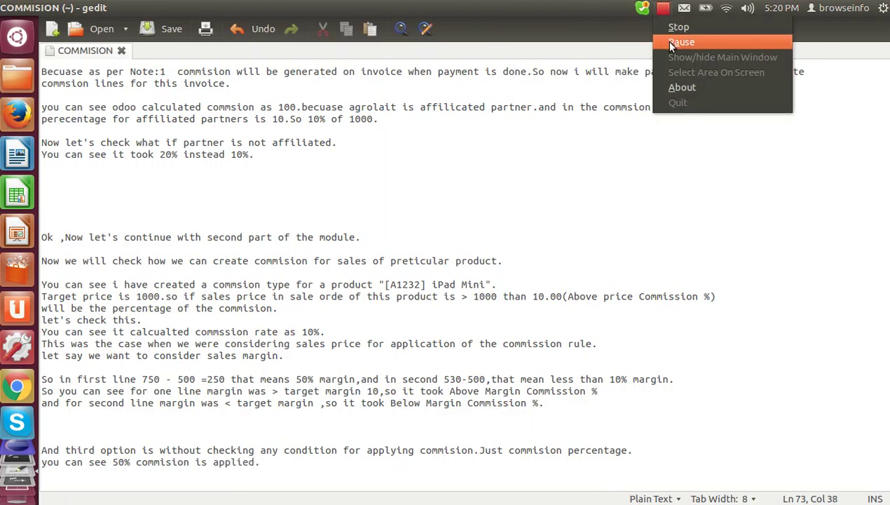